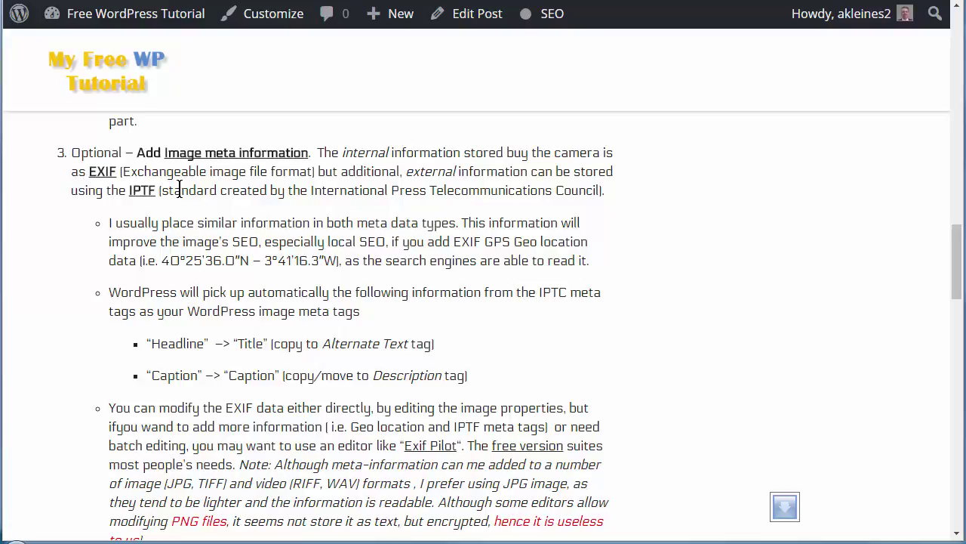
Switch to Exif Pilot, which shows the freewordpresstutorial.com folder's image files.
{"action": "key", "text": "alt+Tab"}
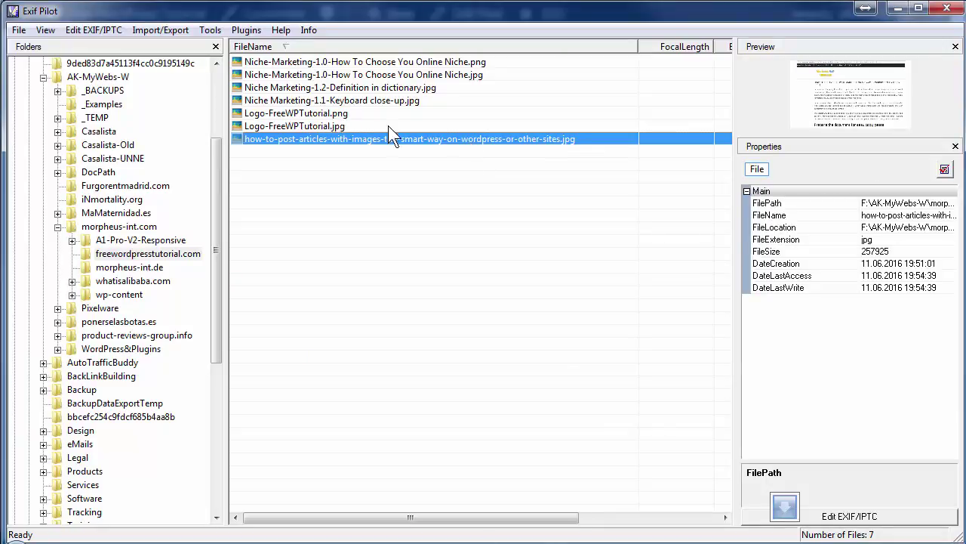
{"action": "double_click", "coordinate": [452, 139]}
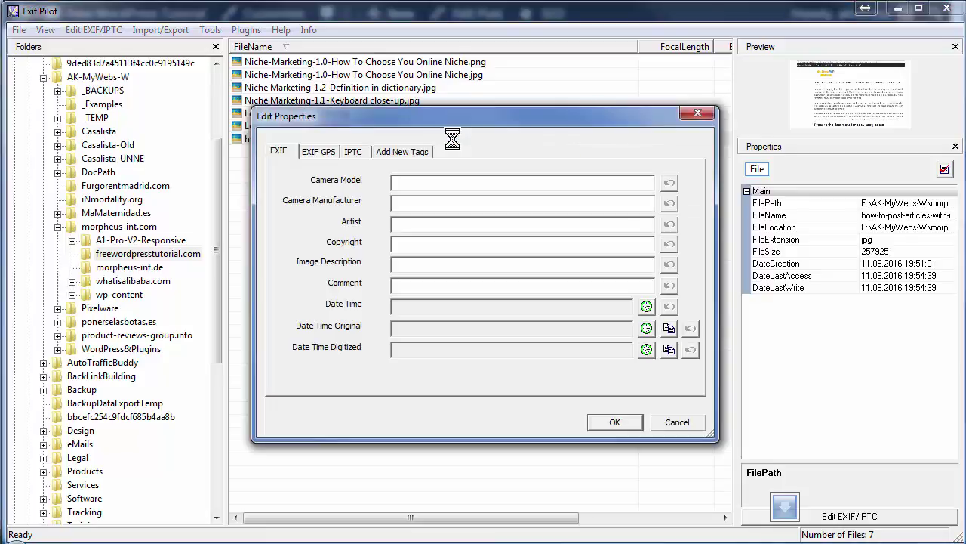
{"action": "left_click", "coordinate": [317, 152]}
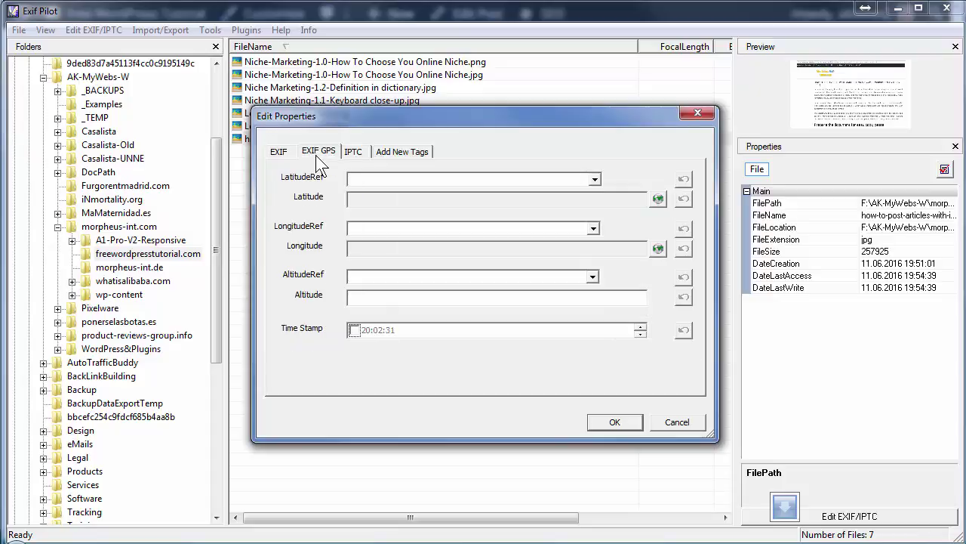
{"action": "left_click", "coordinate": [351, 152]}
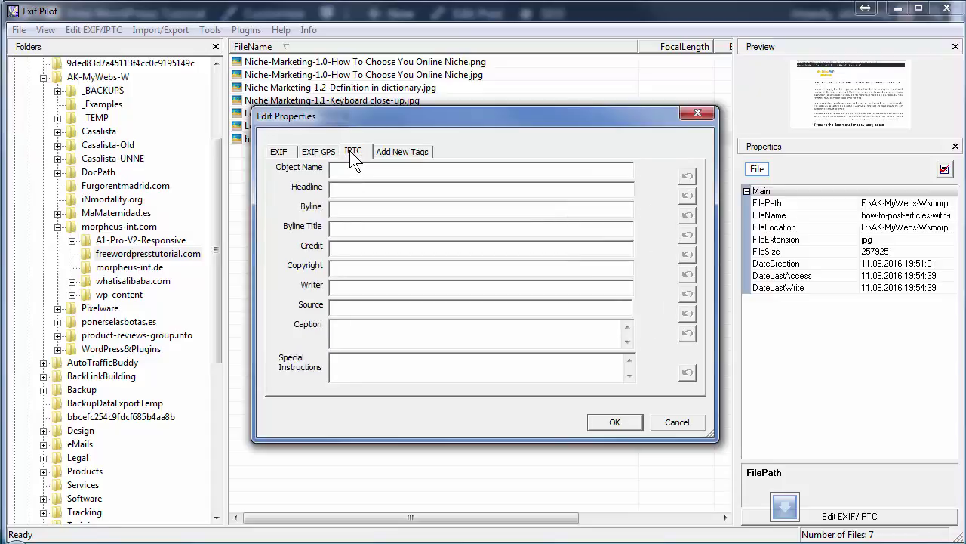
{"action": "left_click", "coordinate": [415, 155]}
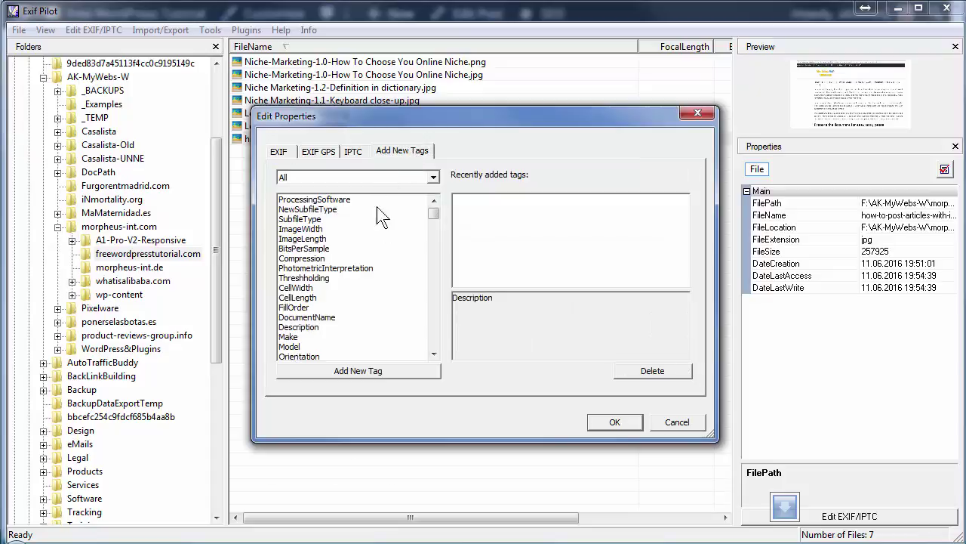
{"action": "left_click", "coordinate": [677, 423]}
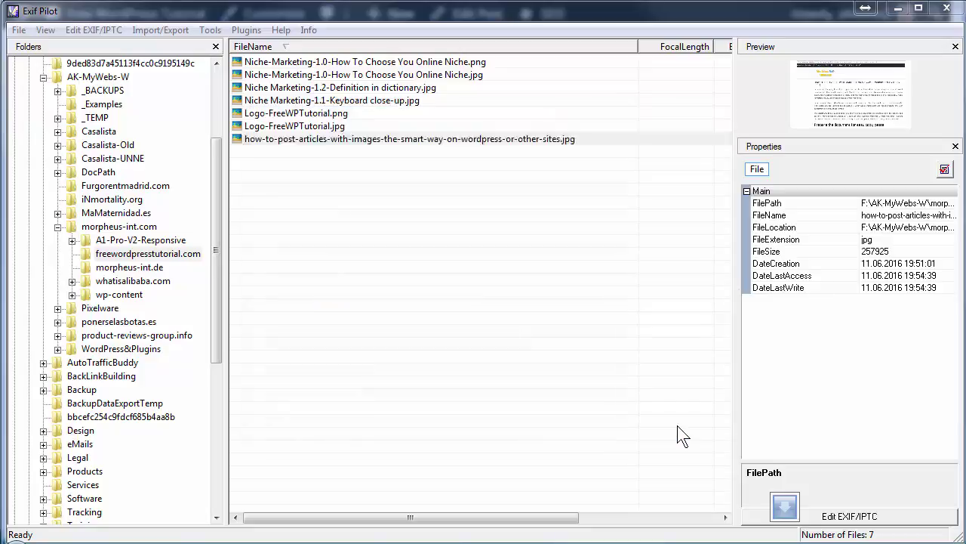
Open the Niche-Marketing-1.0 JPG's metadata editor, check its EXIF Copyright, Description and Comment, then view IPTC.
{"action": "left_click", "coordinate": [372, 74]}
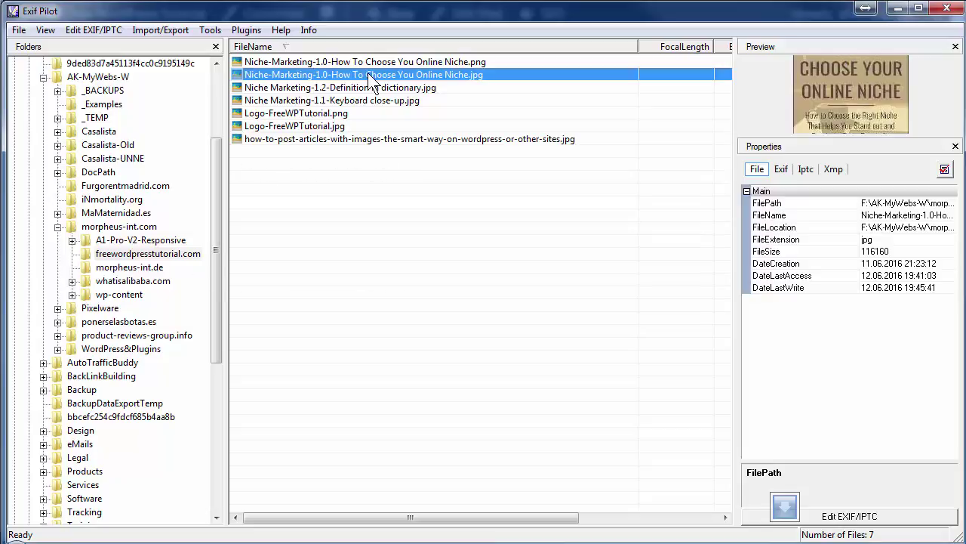
{"action": "double_click", "coordinate": [370, 75]}
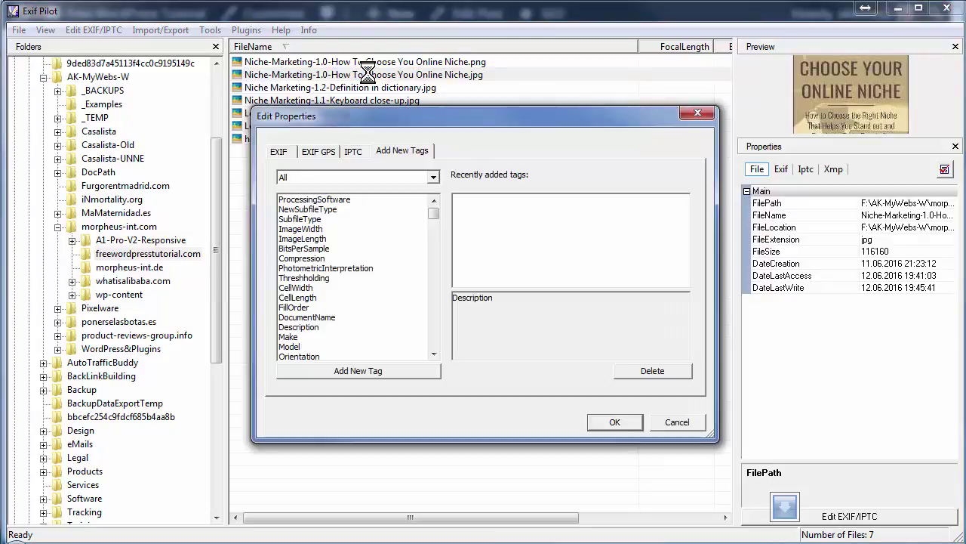
{"action": "left_click", "coordinate": [276, 151]}
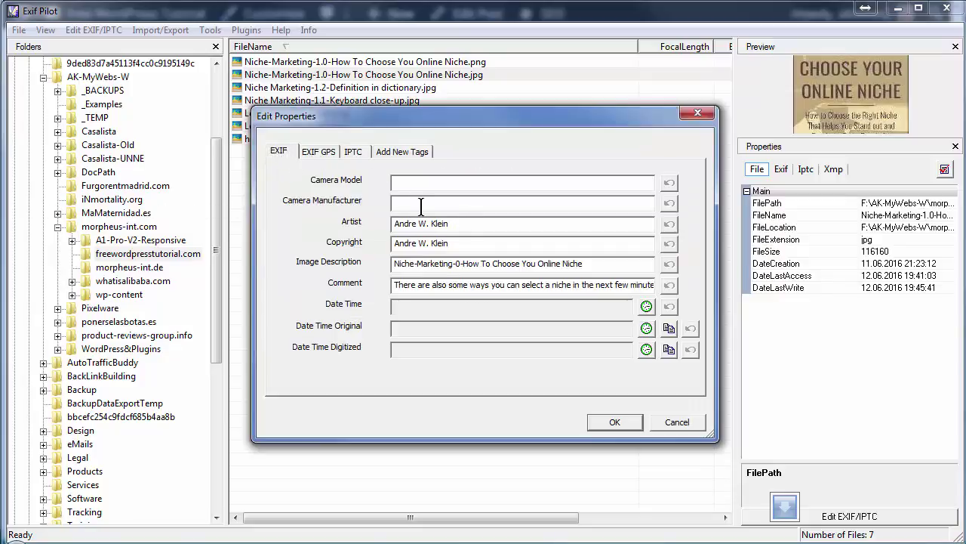
{"action": "left_click_drag", "start_coordinate": [451, 242], "coordinate": [394, 243]}
{"action": "left_click_drag", "start_coordinate": [583, 264], "coordinate": [389, 257]}
{"action": "left_click", "coordinate": [420, 284]}
{"action": "left_click", "coordinate": [354, 151]}
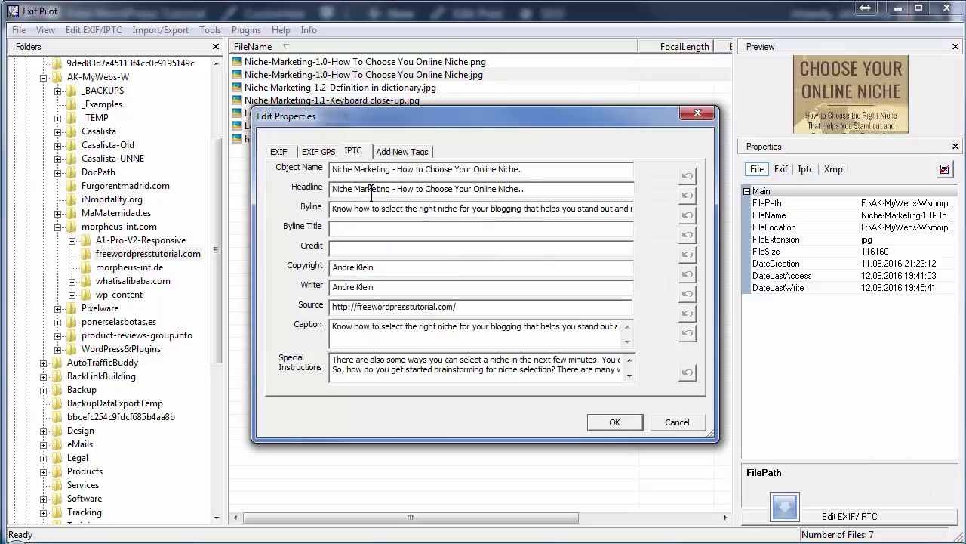
Review the JPG's IPTC Headline 'Niche Marketing - How to Choose Your Online Niche' and its Caption text.
{"action": "left_click_drag", "start_coordinate": [333, 190], "coordinate": [642, 204]}
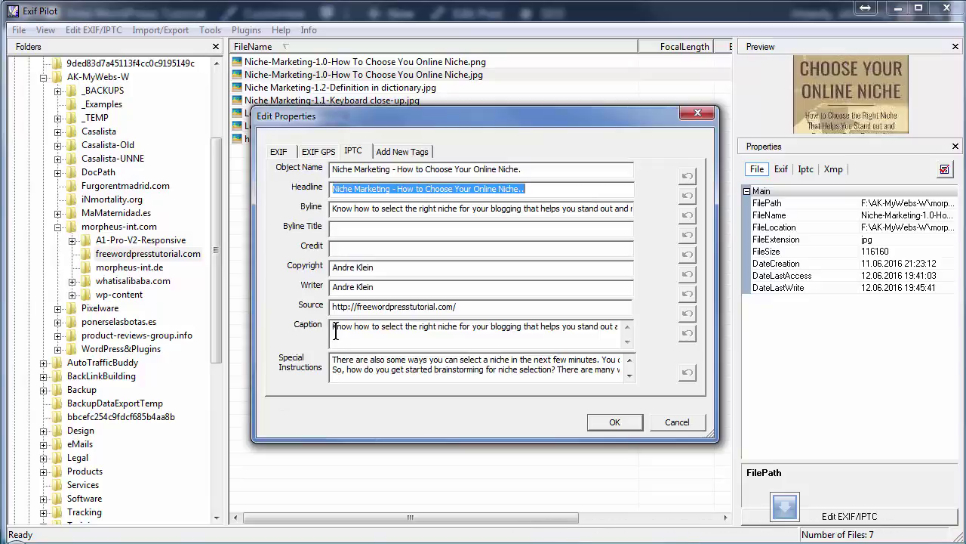
{"action": "left_click_drag", "start_coordinate": [336, 333], "coordinate": [557, 326]}
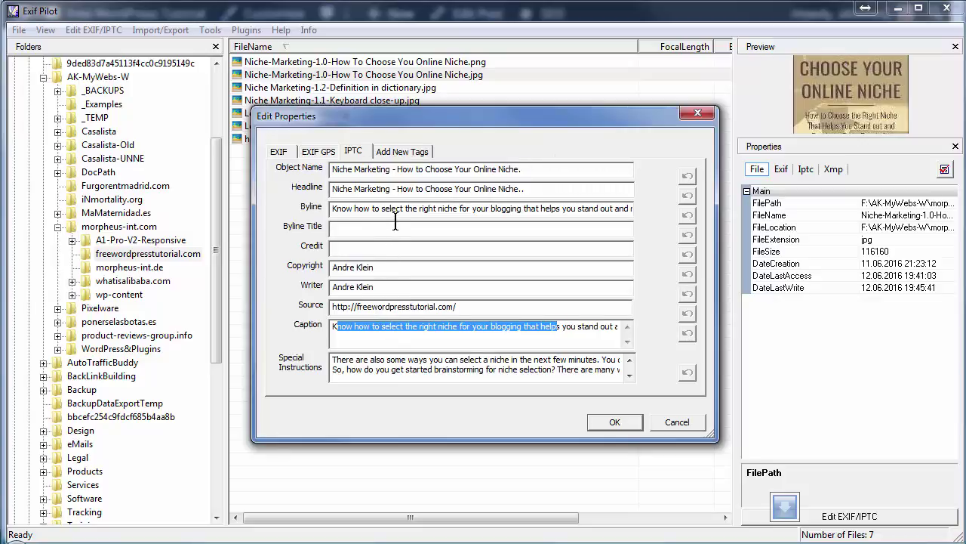
{"action": "left_click", "coordinate": [349, 189]}
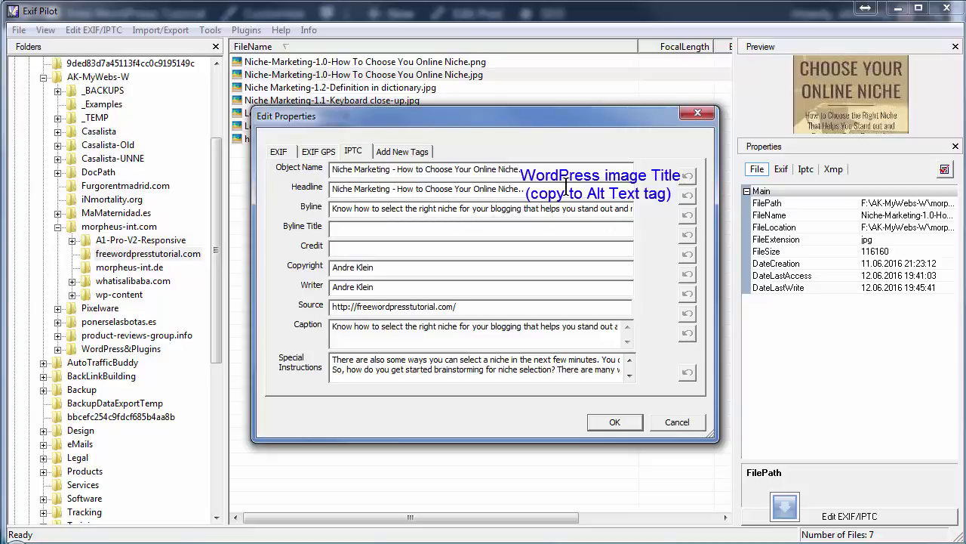
{"action": "left_click_drag", "start_coordinate": [562, 188], "coordinate": [396, 189]}
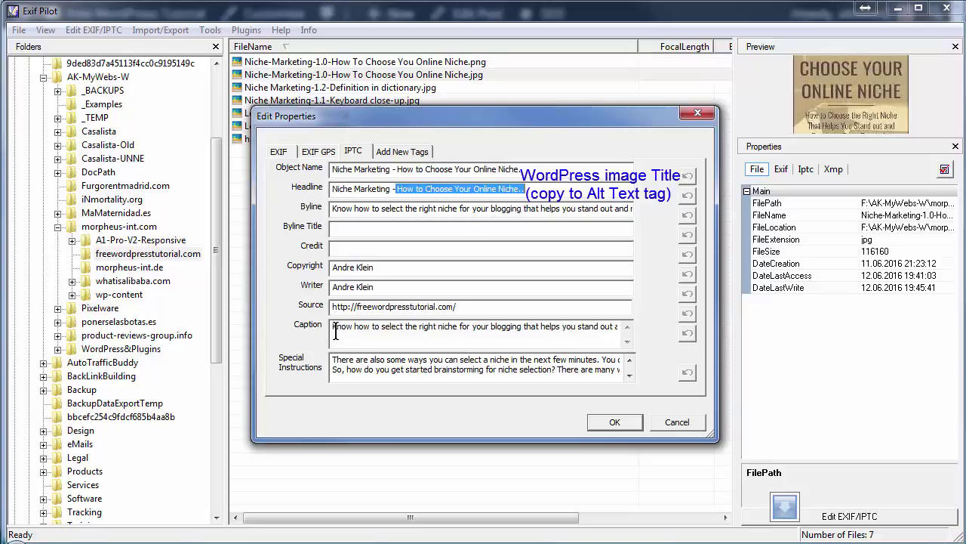
{"action": "left_click_drag", "start_coordinate": [334, 331], "coordinate": [598, 331]}
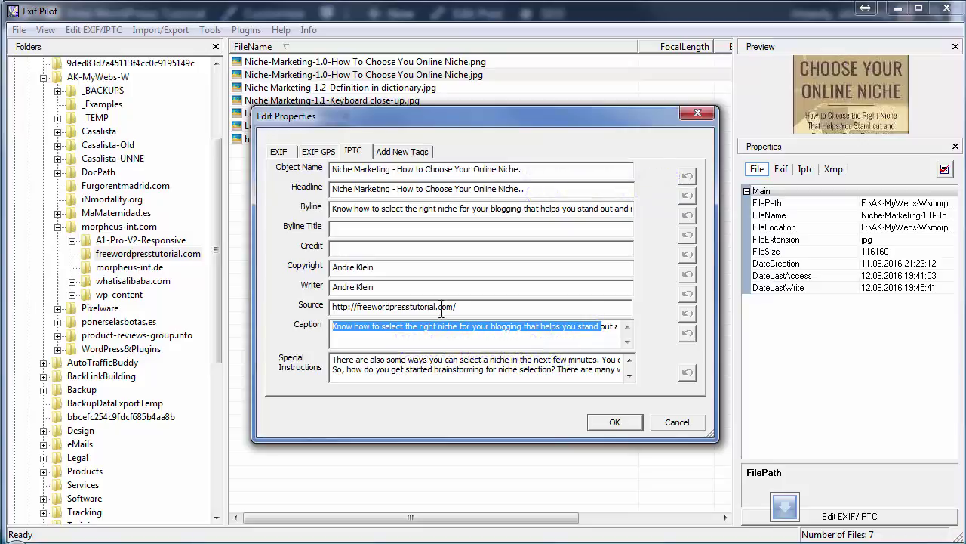
Write the edited metadata into the JPG, then open its Propiedades dialog in Windows Explorer.
{"action": "left_click", "coordinate": [615, 420]}
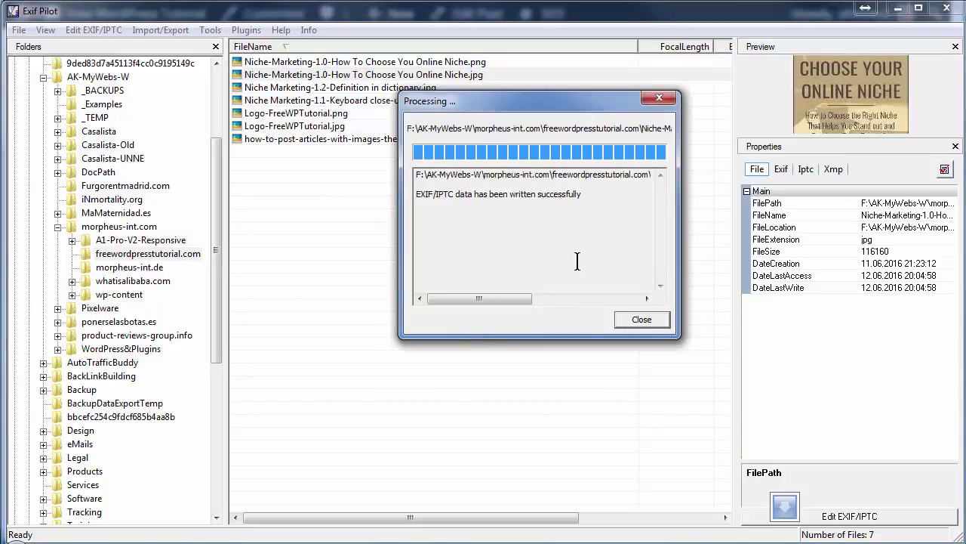
{"action": "left_click", "coordinate": [449, 75]}
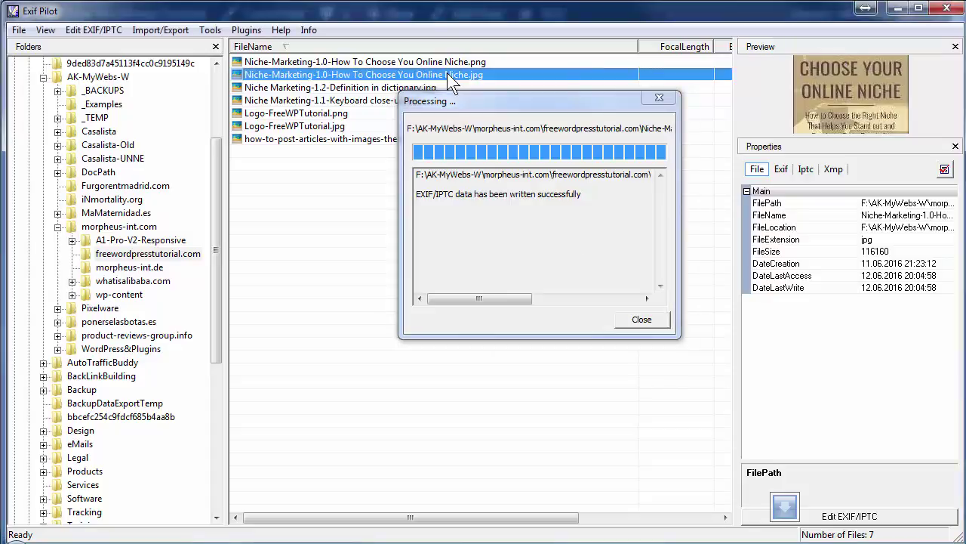
{"action": "key", "text": "alt+Tab"}
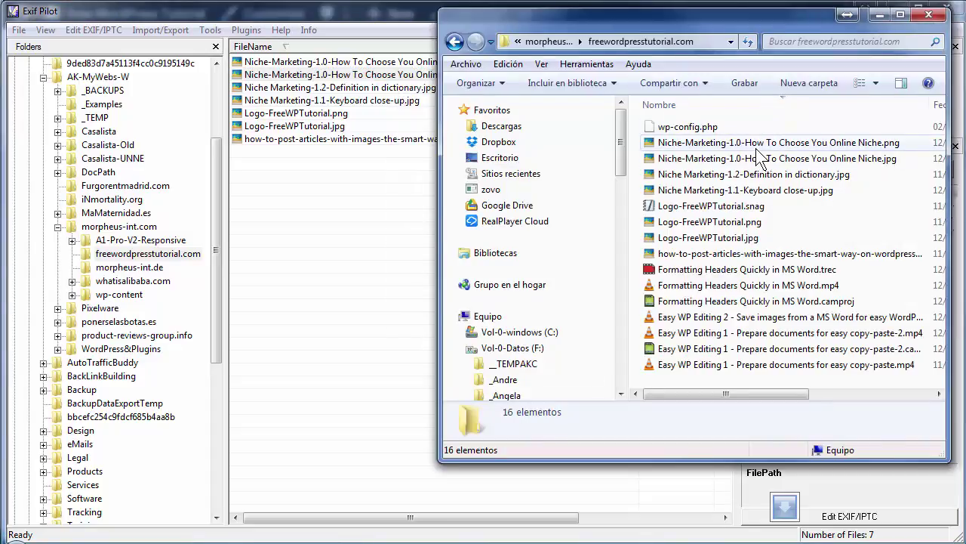
{"action": "left_click", "coordinate": [756, 148]}
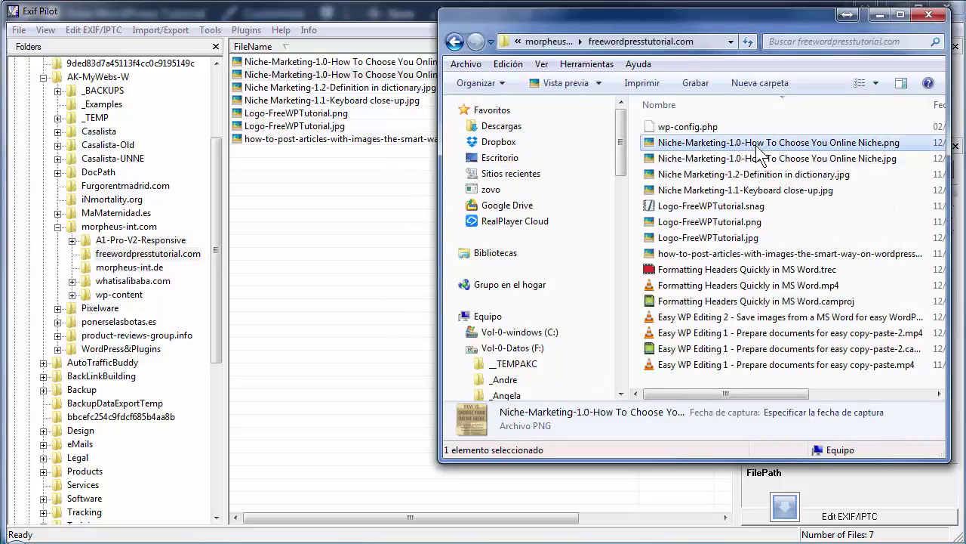
{"action": "left_click", "coordinate": [759, 160]}
{"action": "right_click", "coordinate": [757, 163]}
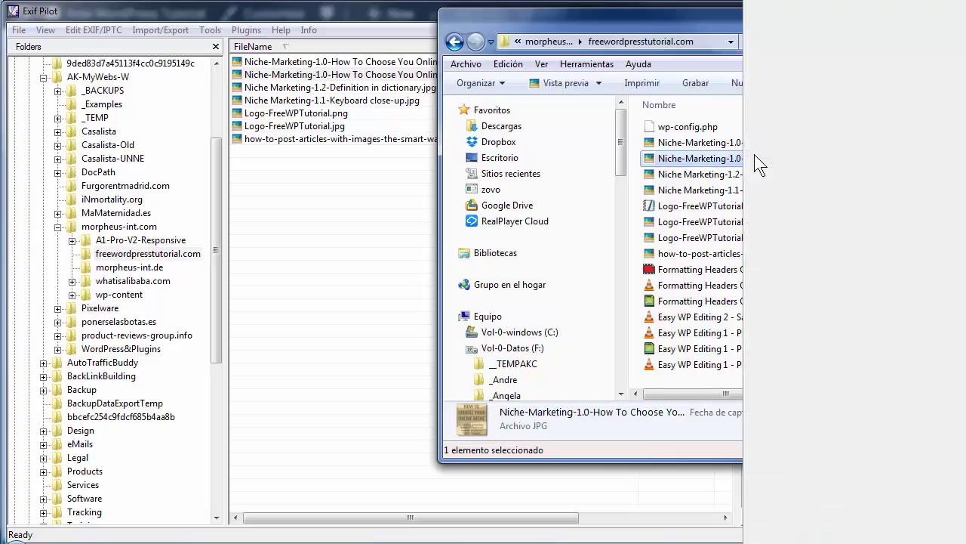
{"action": "mouse_move", "coordinate": [778, 170]}
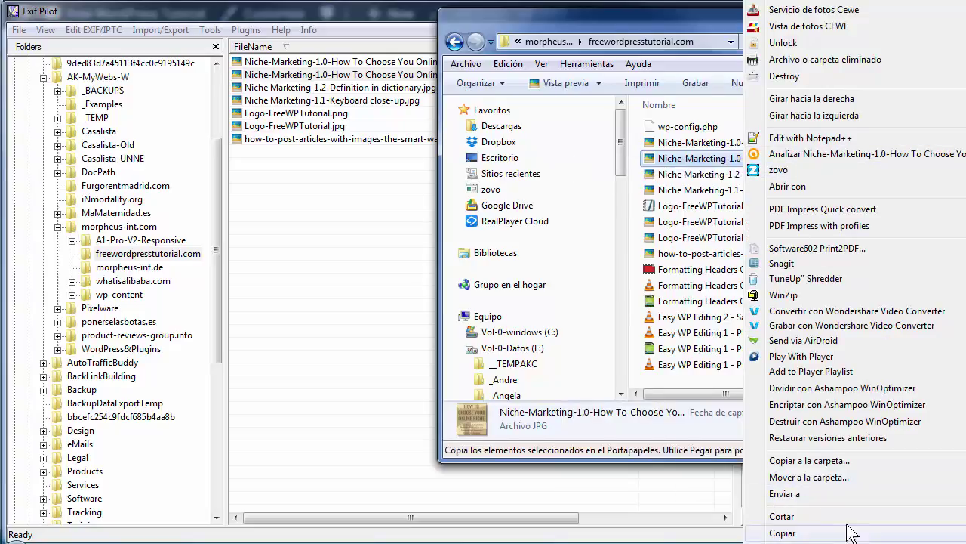
{"action": "scroll", "coordinate": [831, 521], "scroll_direction": "down", "scroll_amount": 5}
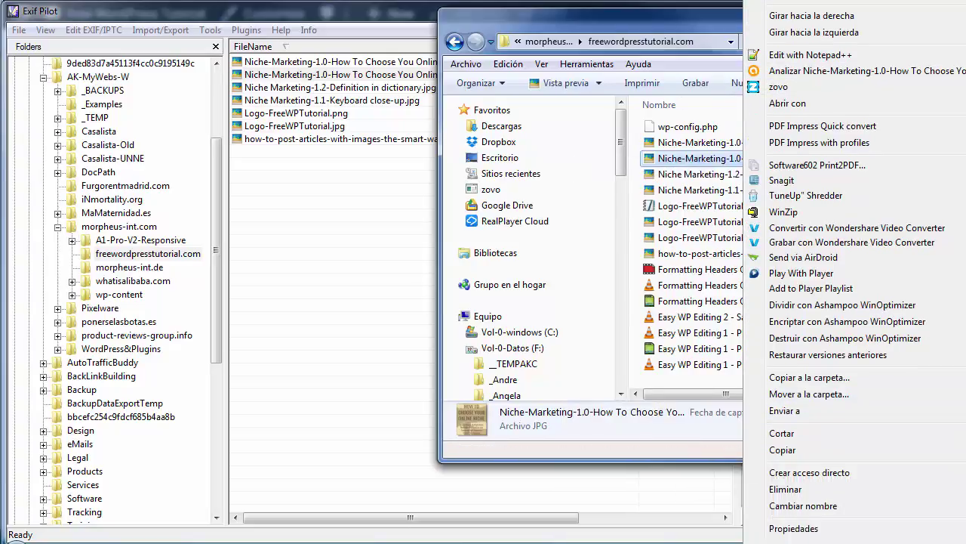
{"action": "left_click", "coordinate": [794, 528]}
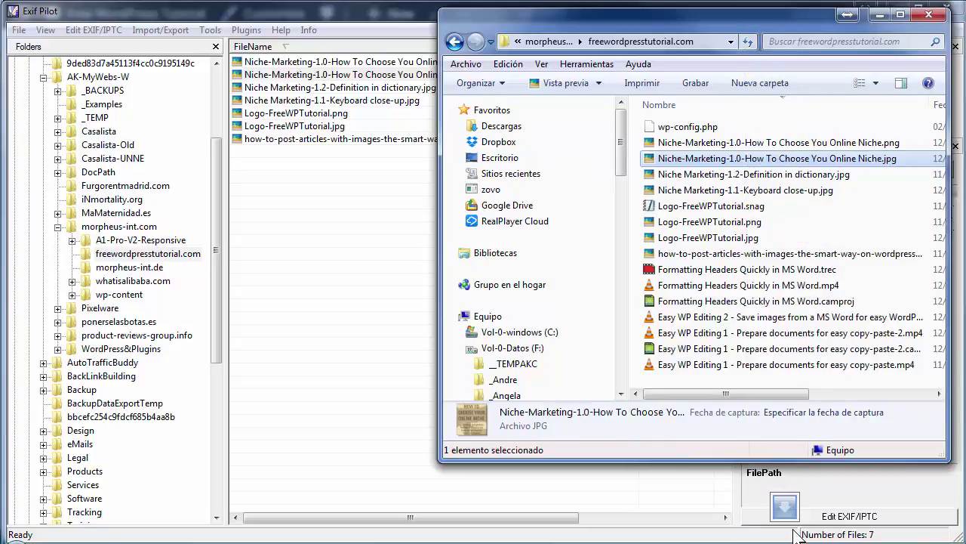
Read the JPG's Título, Asunto and Comentarios details, then cancel the Propiedades dialog.
{"action": "left_click_drag", "start_coordinate": [898, 155], "coordinate": [668, 75]}
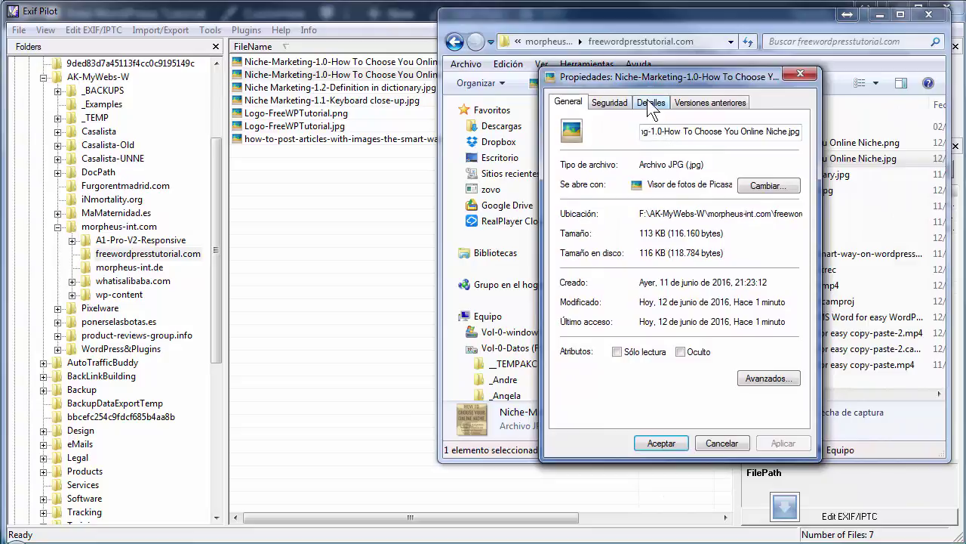
{"action": "left_click", "coordinate": [651, 103]}
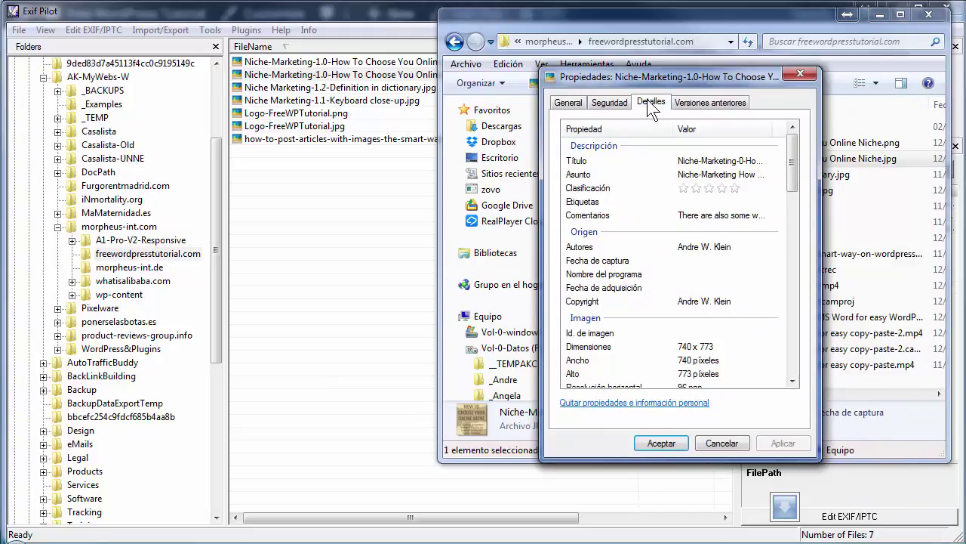
{"action": "left_click", "coordinate": [685, 174]}
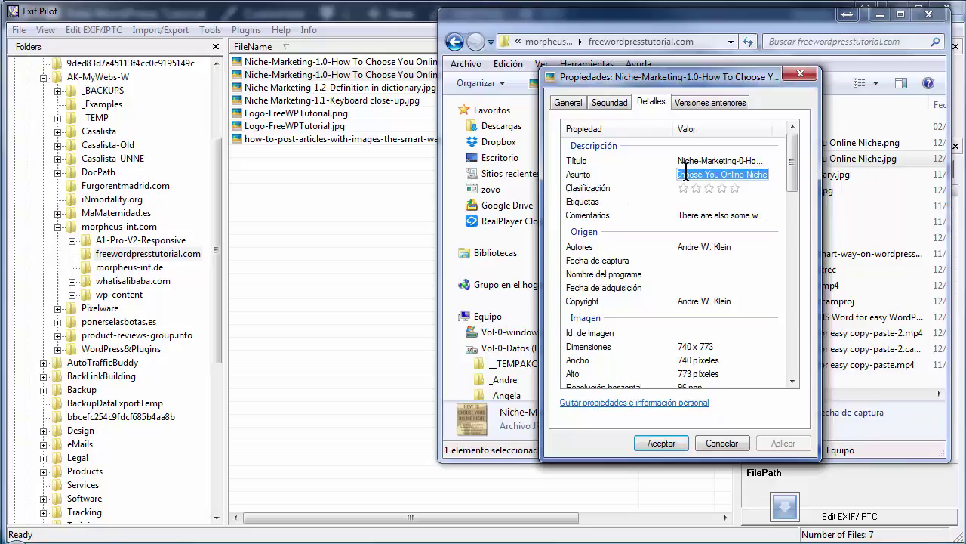
{"action": "left_click", "coordinate": [689, 162]}
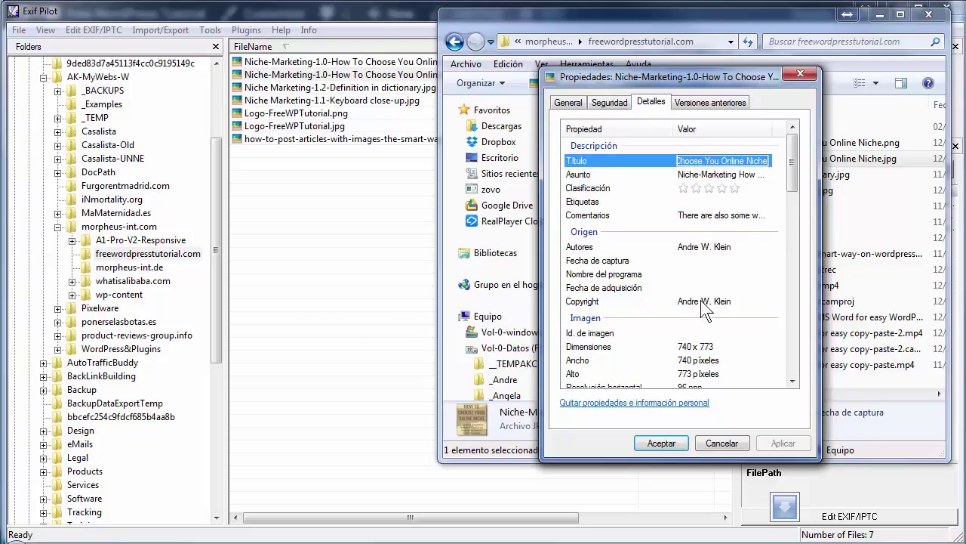
{"action": "left_click", "coordinate": [693, 215]}
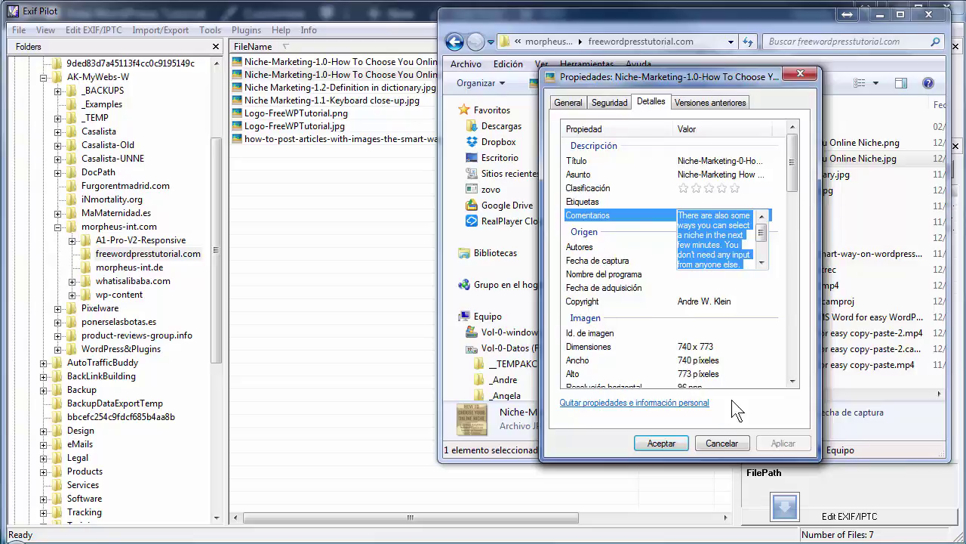
{"action": "left_click", "coordinate": [735, 441]}
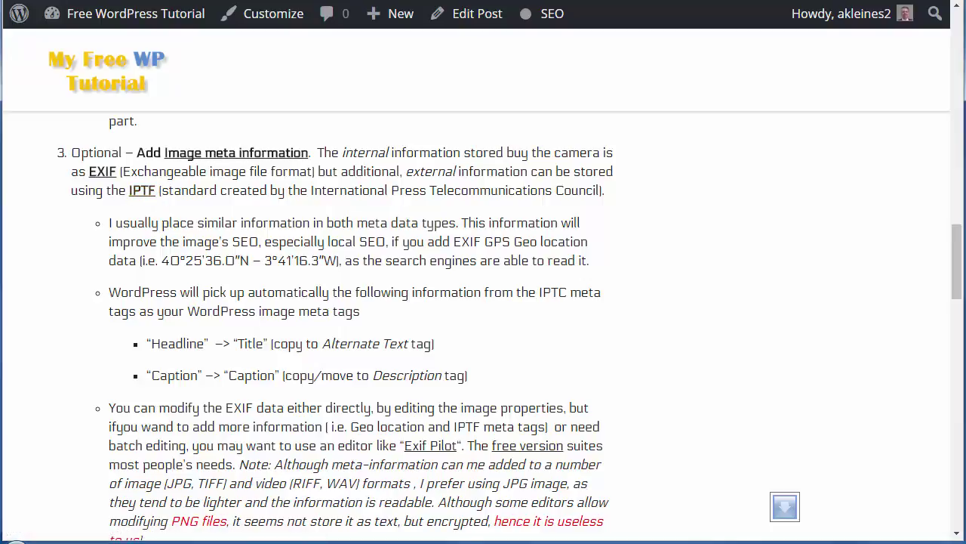
Open the niche JPG as raw text with Edit with Notepad++.
{"action": "mouse_move", "coordinate": [367, 538]}
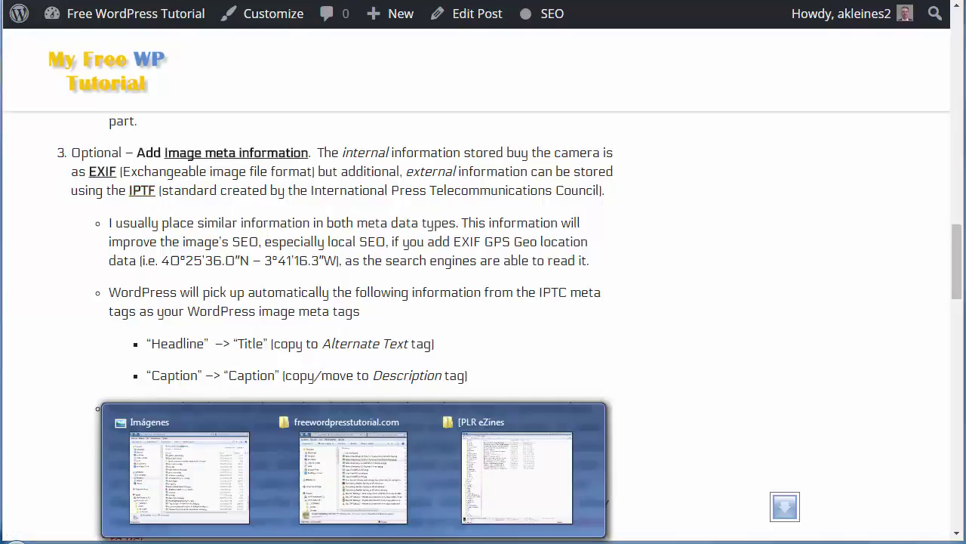
{"action": "left_click", "coordinate": [371, 507]}
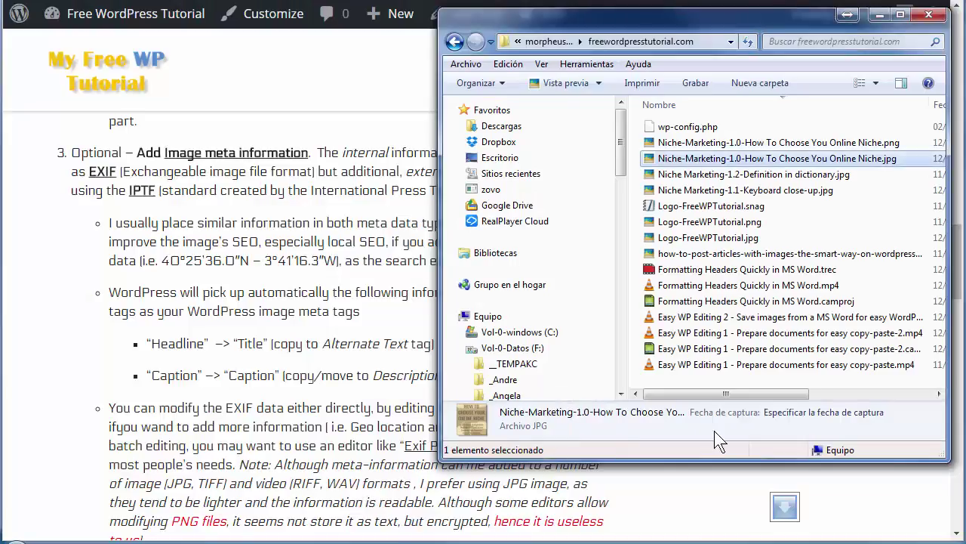
{"action": "right_click", "coordinate": [753, 162]}
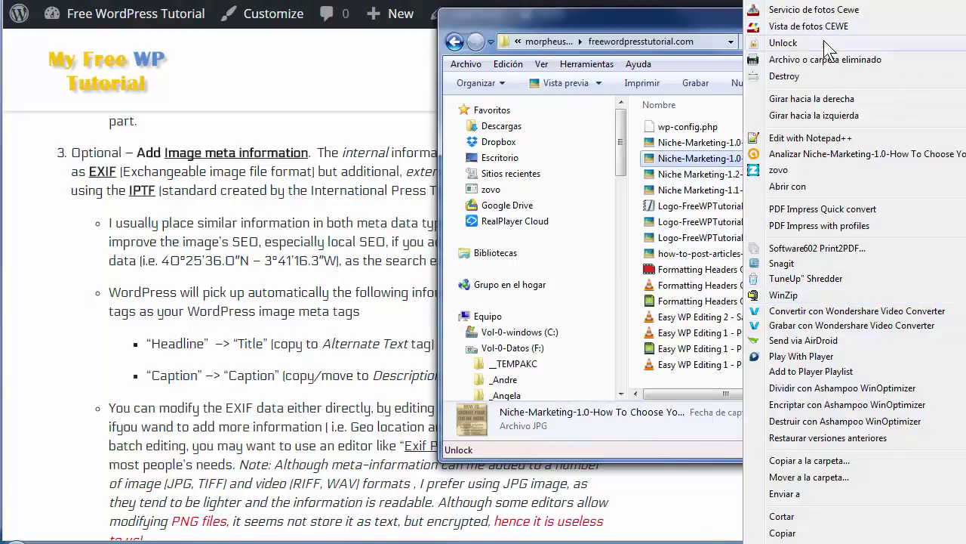
{"action": "left_click", "coordinate": [822, 145]}
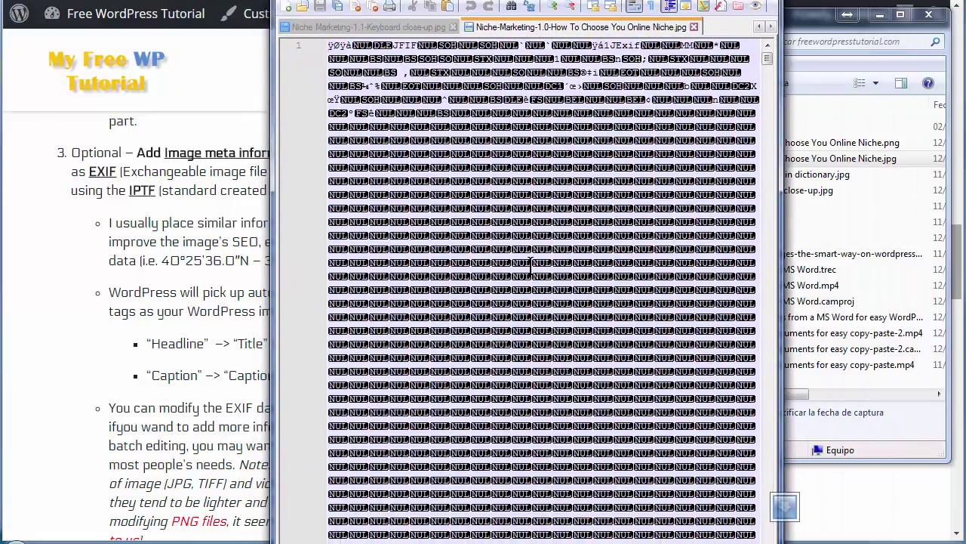
Find and select the embedded title, author and comment text in the raw JPG data.
{"action": "scroll", "coordinate": [532, 265], "scroll_direction": "down", "scroll_amount": 10}
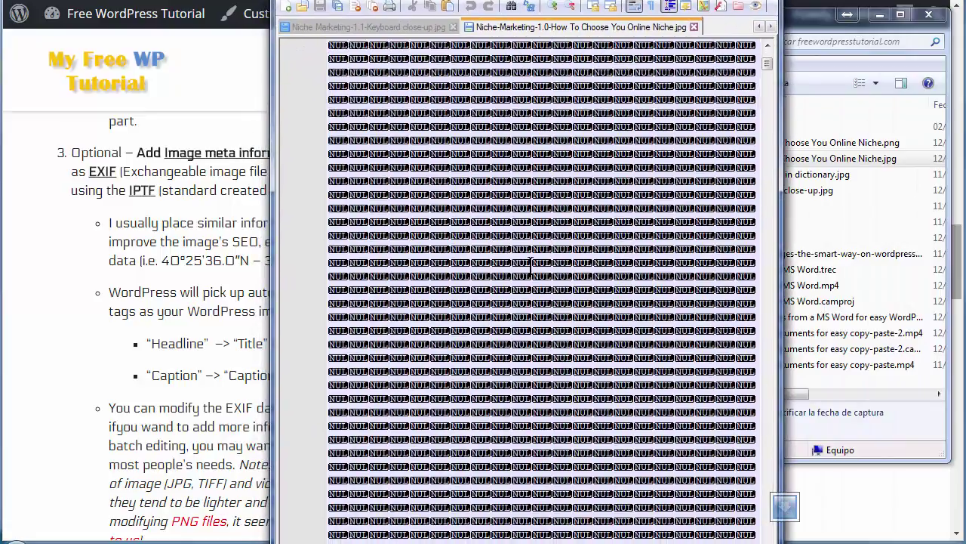
{"action": "scroll", "coordinate": [531, 264], "scroll_direction": "down", "scroll_amount": 7}
{"action": "scroll", "coordinate": [532, 265], "scroll_direction": "up", "scroll_amount": 2}
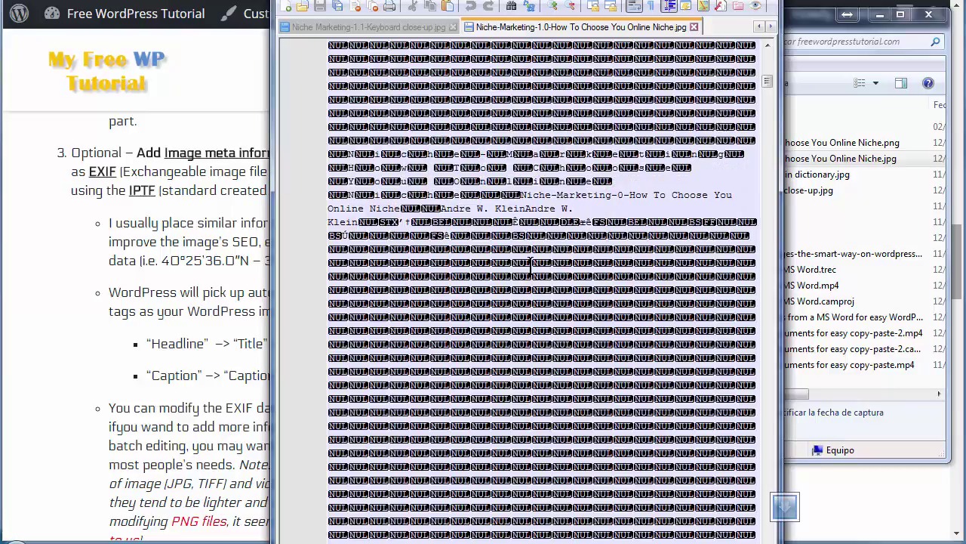
{"action": "left_click_drag", "start_coordinate": [522, 195], "coordinate": [585, 205]}
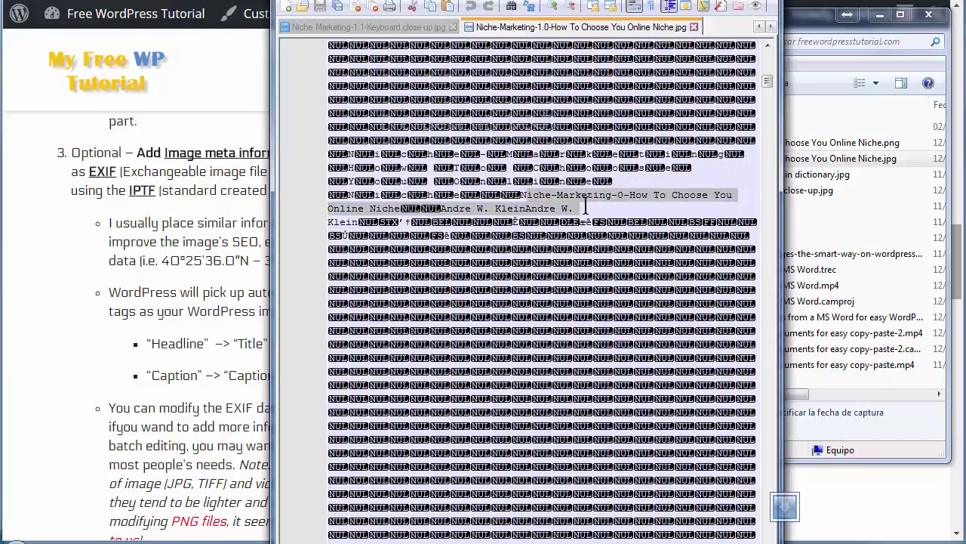
{"action": "scroll", "coordinate": [585, 205], "scroll_direction": "down", "scroll_amount": 10}
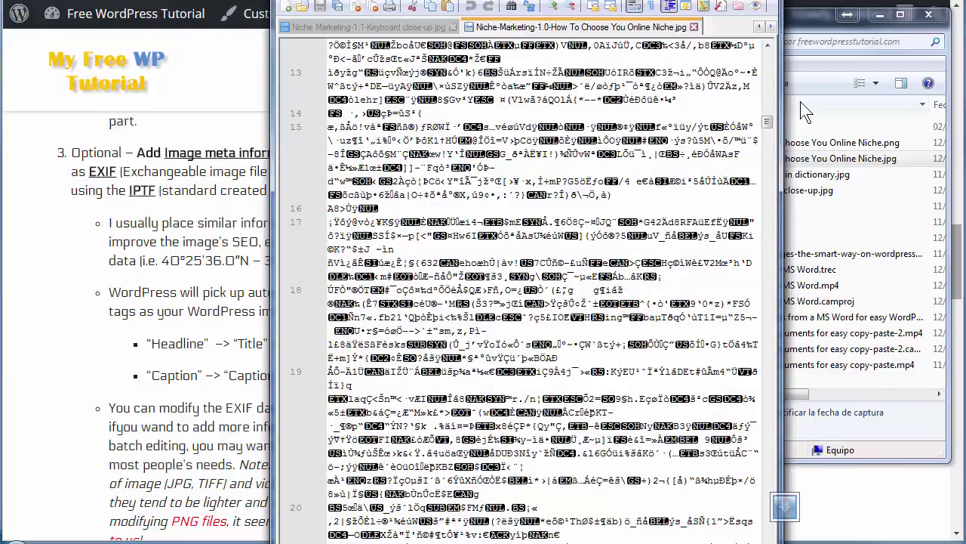
{"action": "scroll", "coordinate": [642, 46], "scroll_direction": "up", "scroll_amount": 5}
{"action": "left_click_drag", "start_coordinate": [541, 72], "coordinate": [587, 205]}
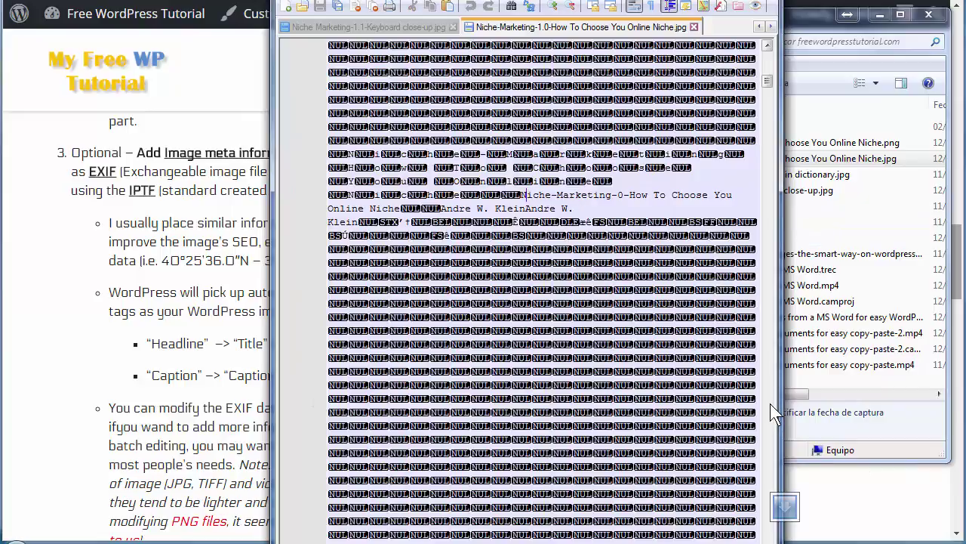
{"action": "scroll", "coordinate": [770, 404], "scroll_direction": "down", "scroll_amount": 5}
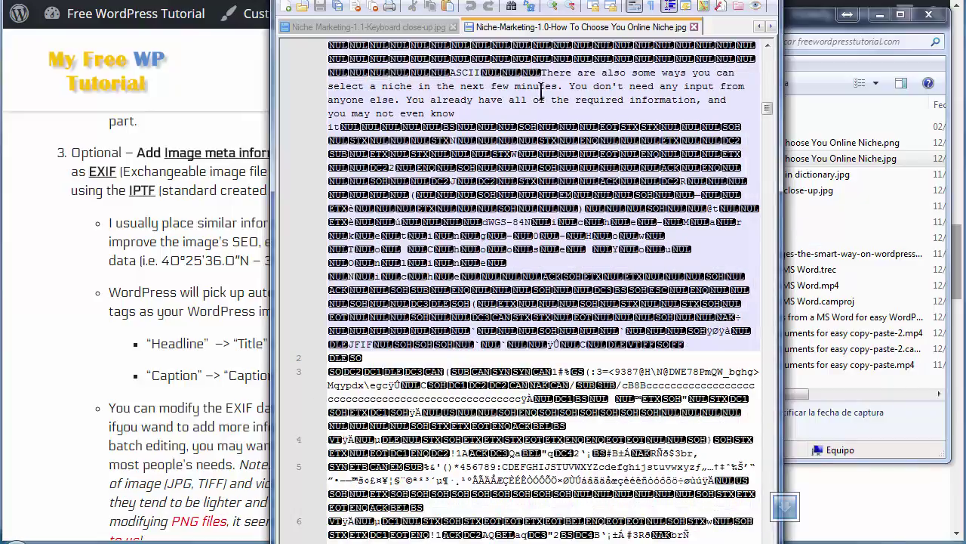
{"action": "left_click_drag", "start_coordinate": [541, 72], "coordinate": [542, 110]}
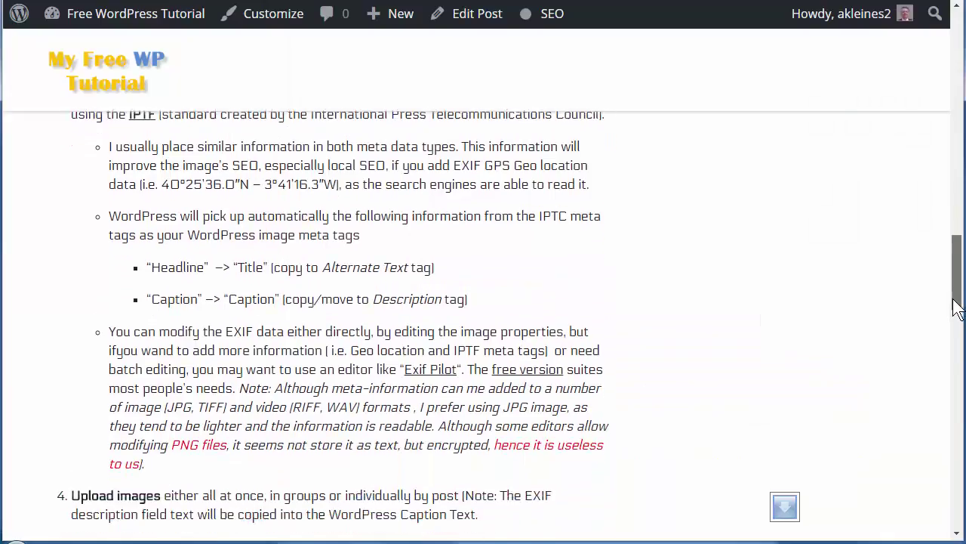
Scroll the tutorial down to the Upload images and SEO optimize steps.
{"action": "scroll", "coordinate": [955, 334], "scroll_direction": "down", "scroll_amount": 5}
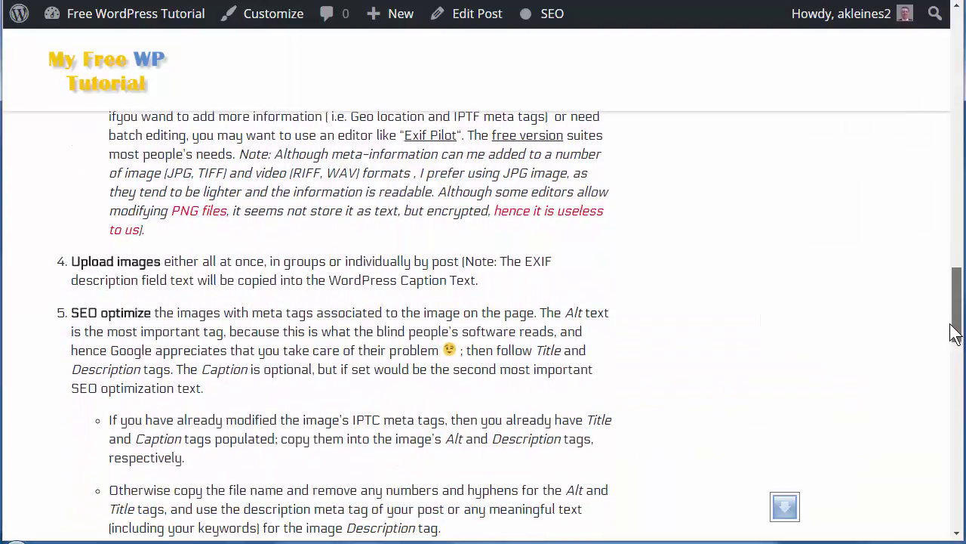
{"action": "left_click_drag", "start_coordinate": [952, 327], "coordinate": [952, 340]}
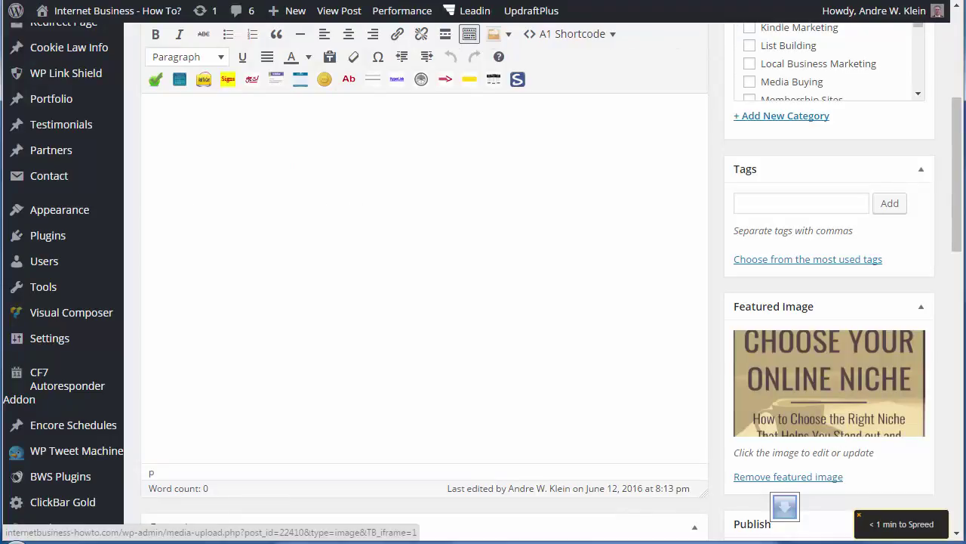
On the niche JPG's EXIF GPS tab, keep LatitudeRef North and LongitudeRef West.
{"action": "key", "text": "alt+Tab"}
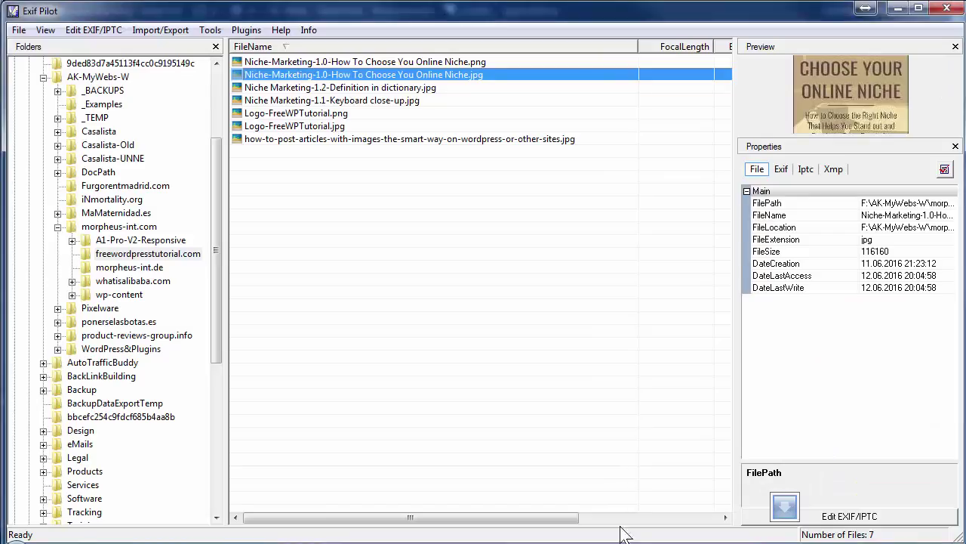
{"action": "double_click", "coordinate": [416, 74]}
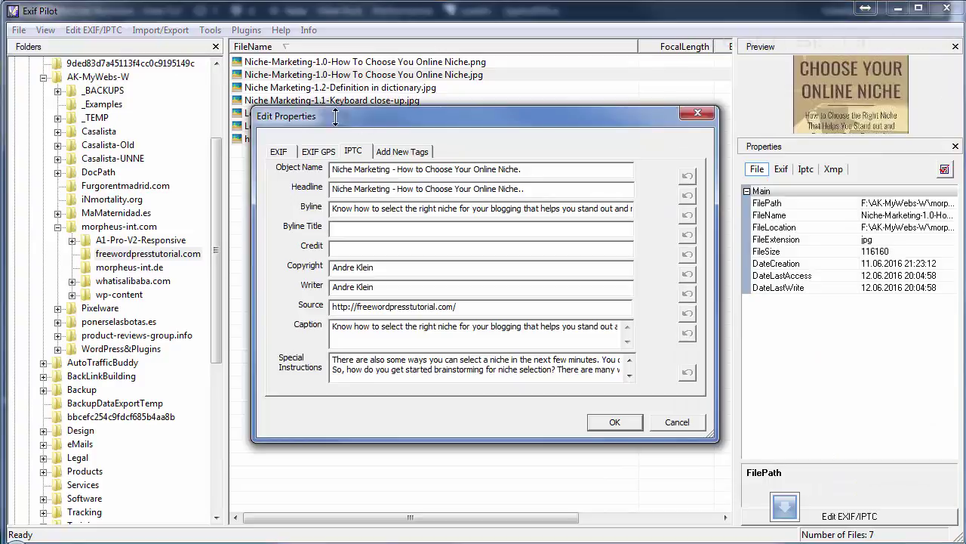
{"action": "left_click", "coordinate": [319, 151]}
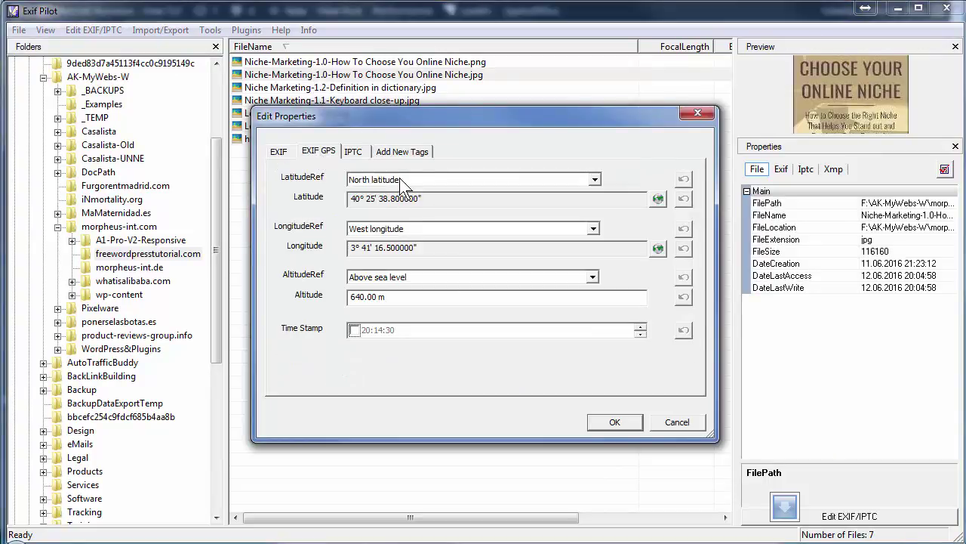
{"action": "left_click", "coordinate": [595, 179]}
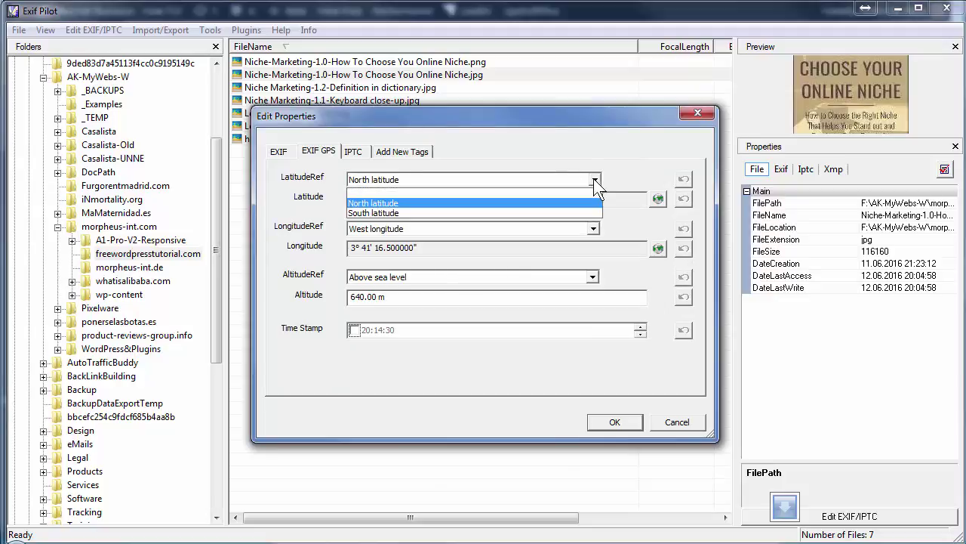
{"action": "left_click", "coordinate": [595, 181]}
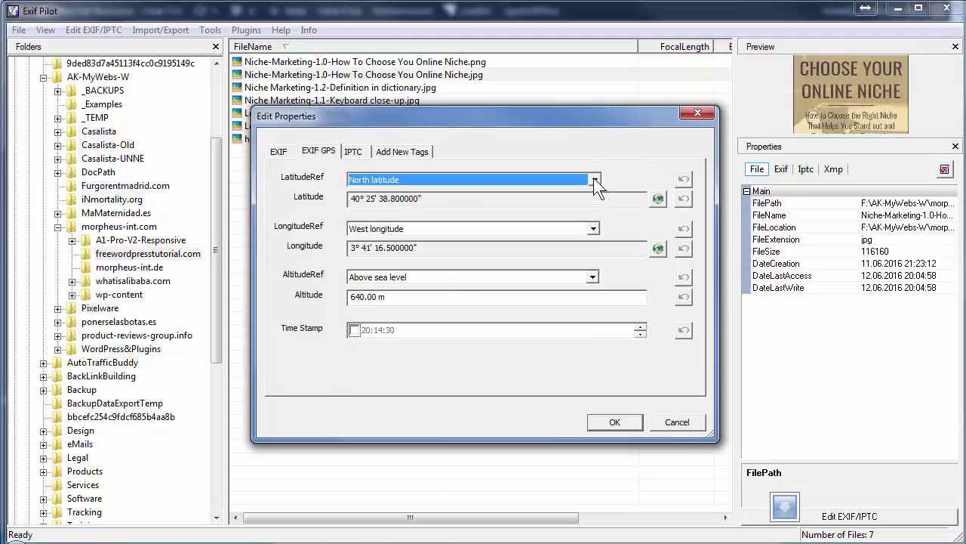
{"action": "left_click", "coordinate": [594, 230]}
{"action": "left_click", "coordinate": [594, 231]}
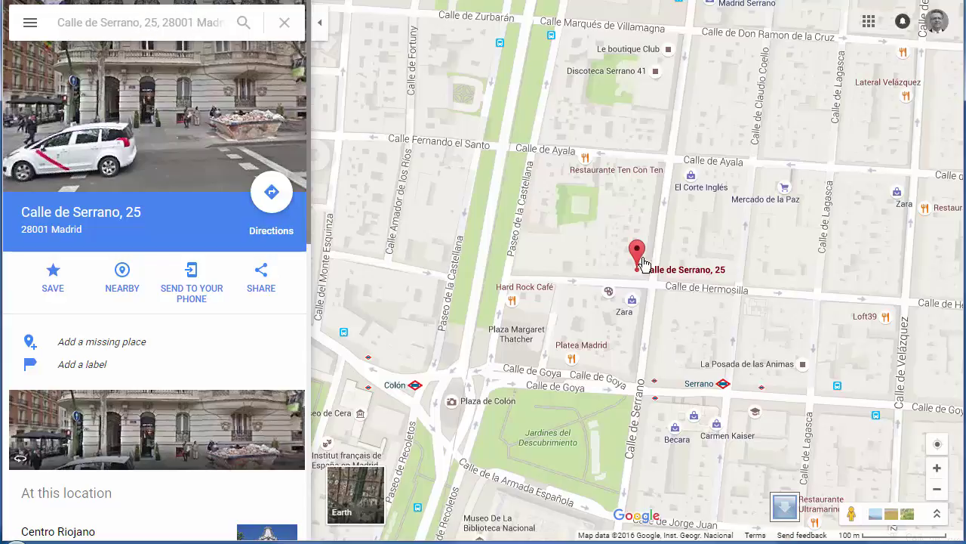
Use What's here? on Calle de Serrano, 25 and select its coordinates 40°25'36.0"N 3°41'16.4"W.
{"action": "mouse_move", "coordinate": [639, 258]}
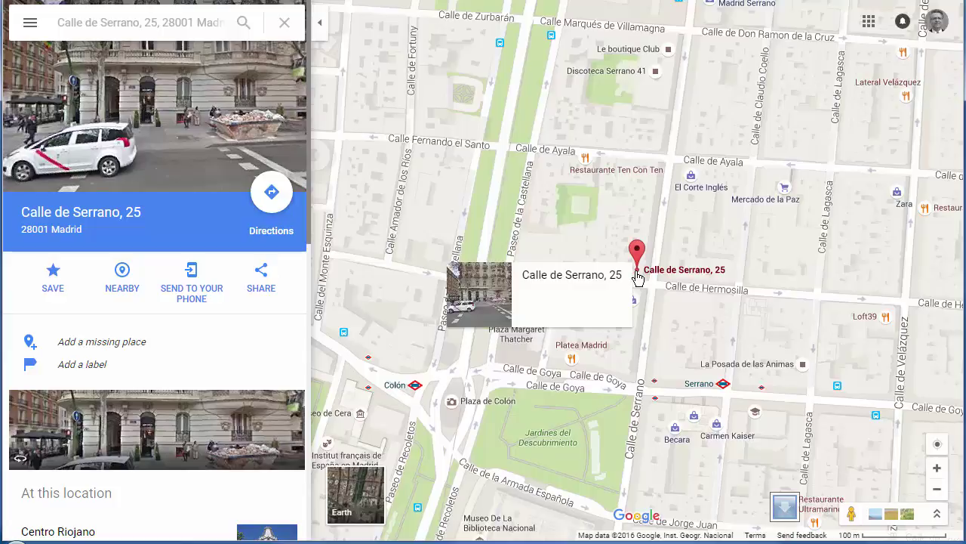
{"action": "right_click", "coordinate": [637, 275]}
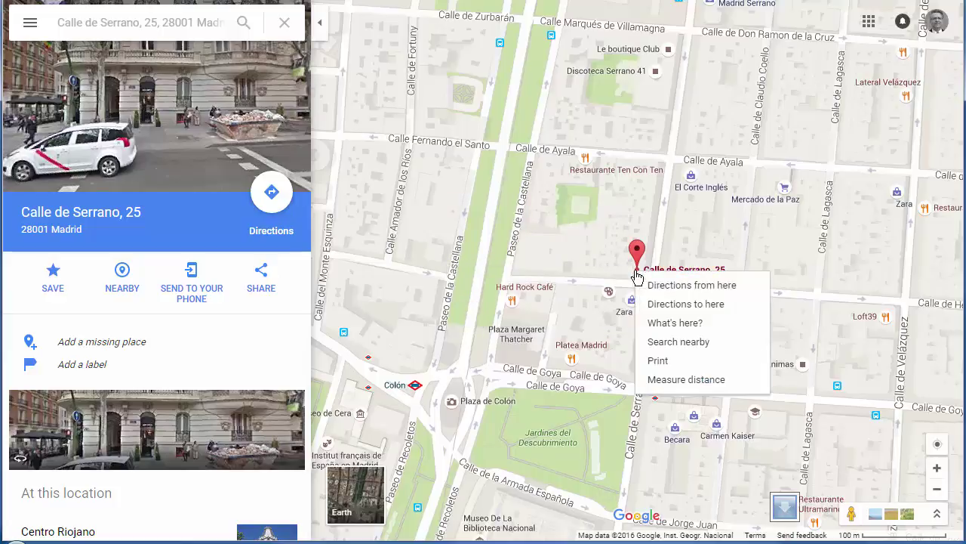
{"action": "left_click", "coordinate": [674, 323]}
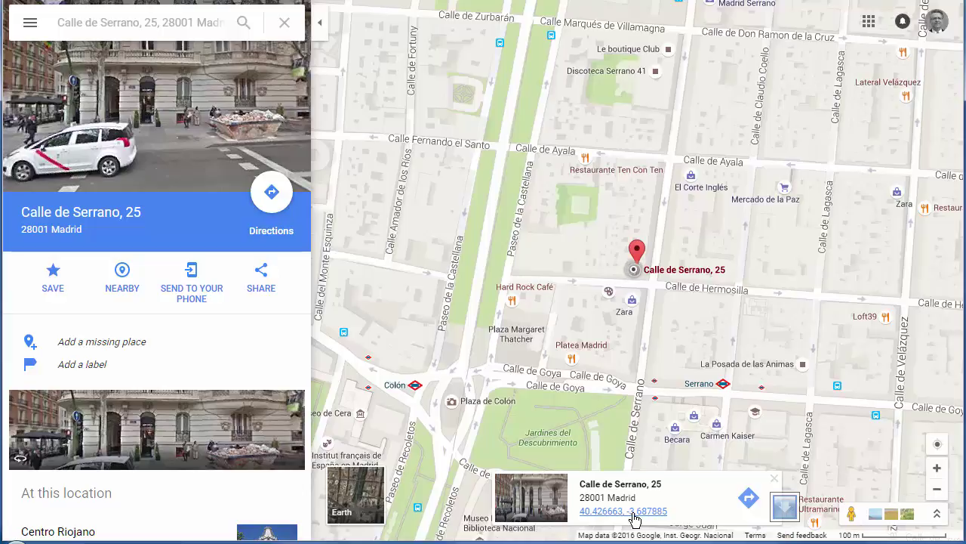
{"action": "left_click", "coordinate": [634, 513]}
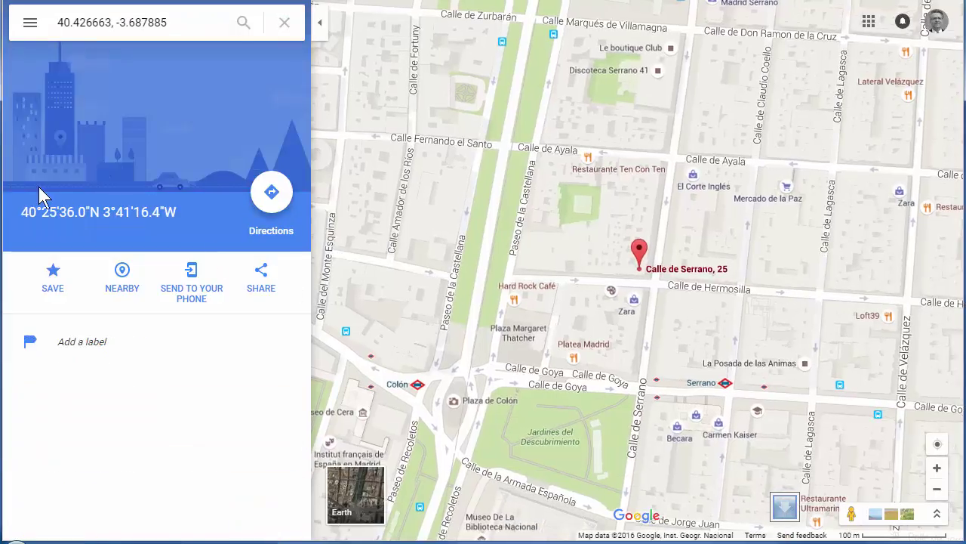
{"action": "left_click_drag", "start_coordinate": [21, 212], "coordinate": [181, 215]}
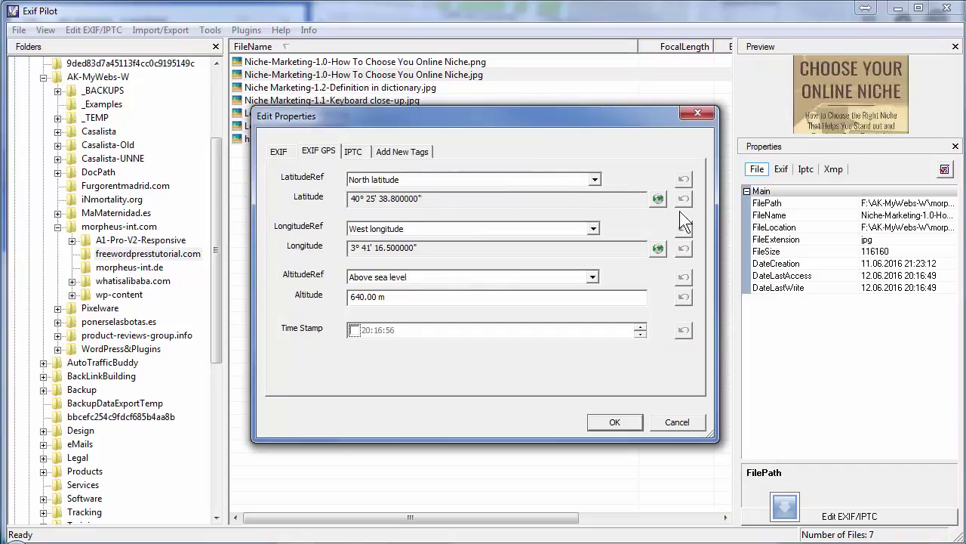
Check the latitude reads 40° 25' 38.8" and close its editor unchanged.
{"action": "left_click", "coordinate": [658, 198]}
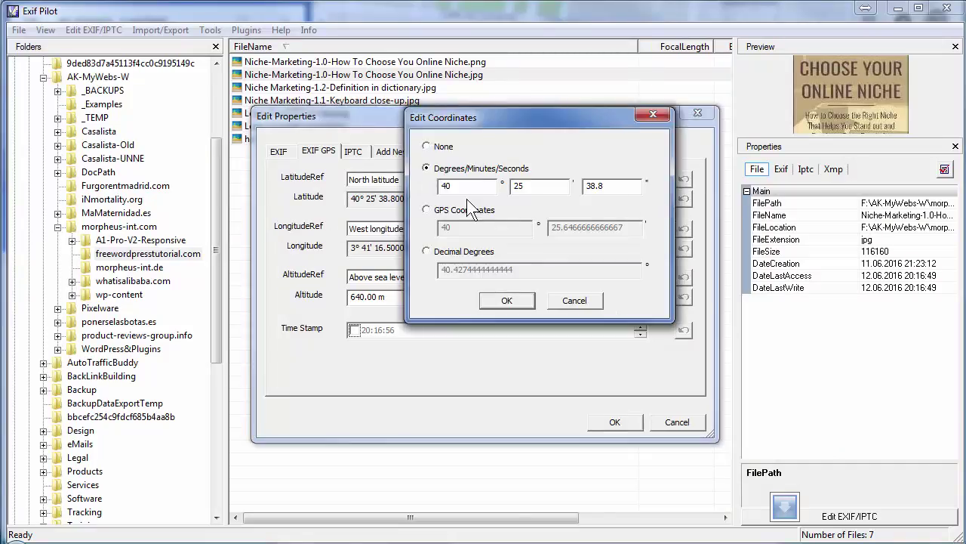
{"action": "left_click_drag", "start_coordinate": [460, 188], "coordinate": [434, 185]}
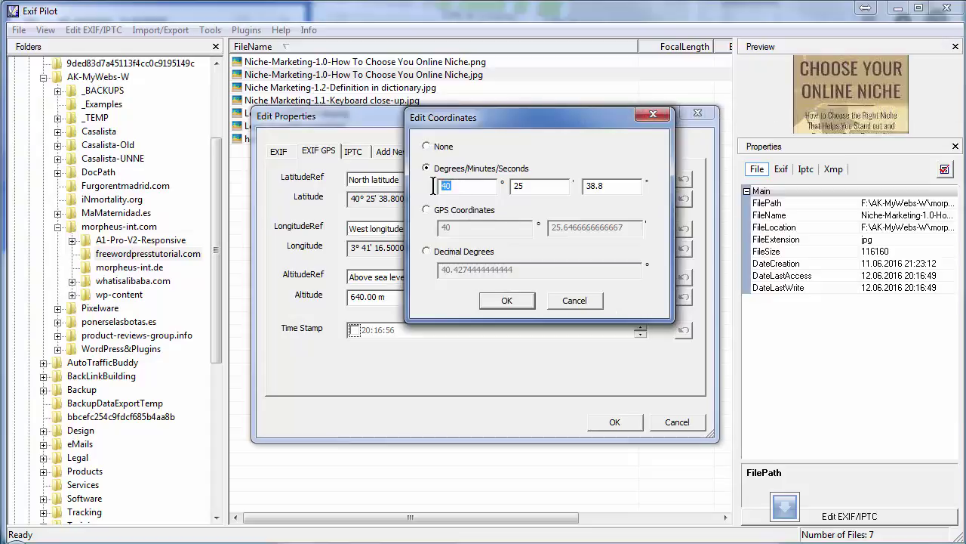
{"action": "left_click_drag", "start_coordinate": [539, 188], "coordinate": [505, 192]}
{"action": "left_click_drag", "start_coordinate": [605, 187], "coordinate": [578, 194]}
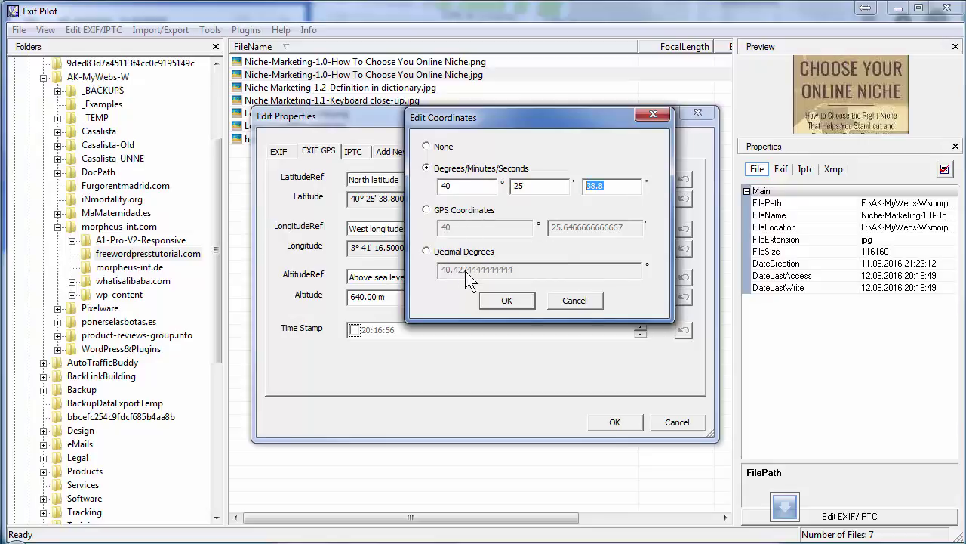
{"action": "left_click", "coordinate": [576, 302]}
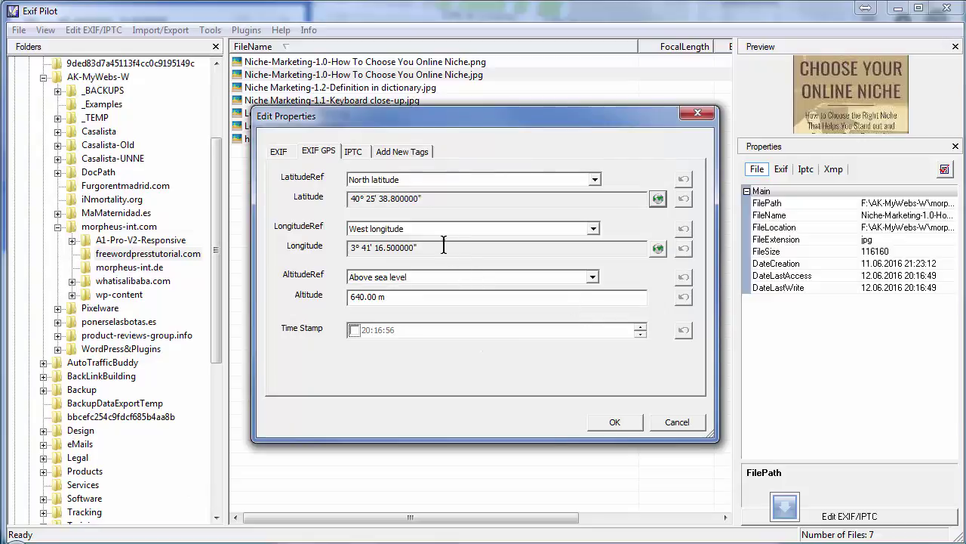
Accept longitude 3° 41' 16.5" W, confirm altitude 640.00 m, and write the GPS data.
{"action": "left_click", "coordinate": [659, 249]}
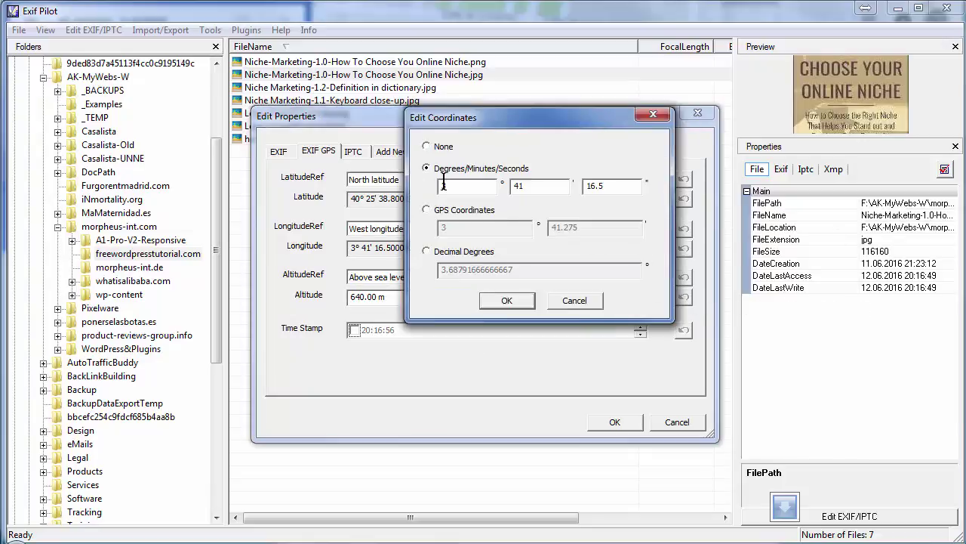
{"action": "left_click", "coordinate": [508, 301]}
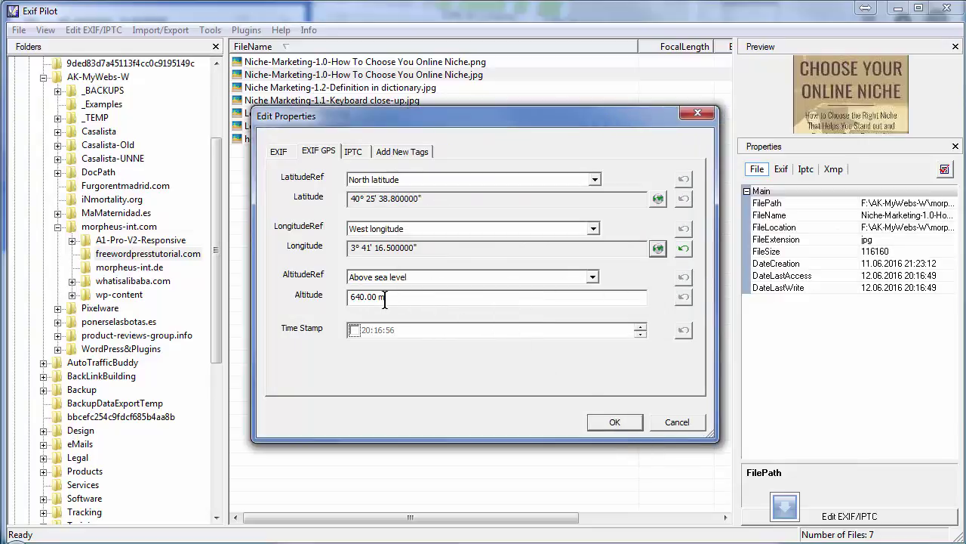
{"action": "left_click_drag", "start_coordinate": [384, 300], "coordinate": [347, 299]}
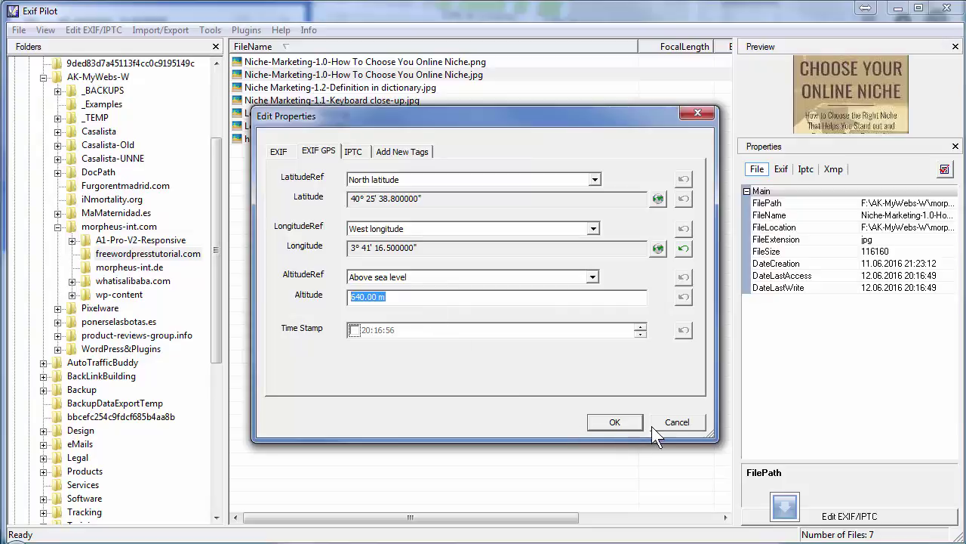
{"action": "left_click", "coordinate": [621, 421]}
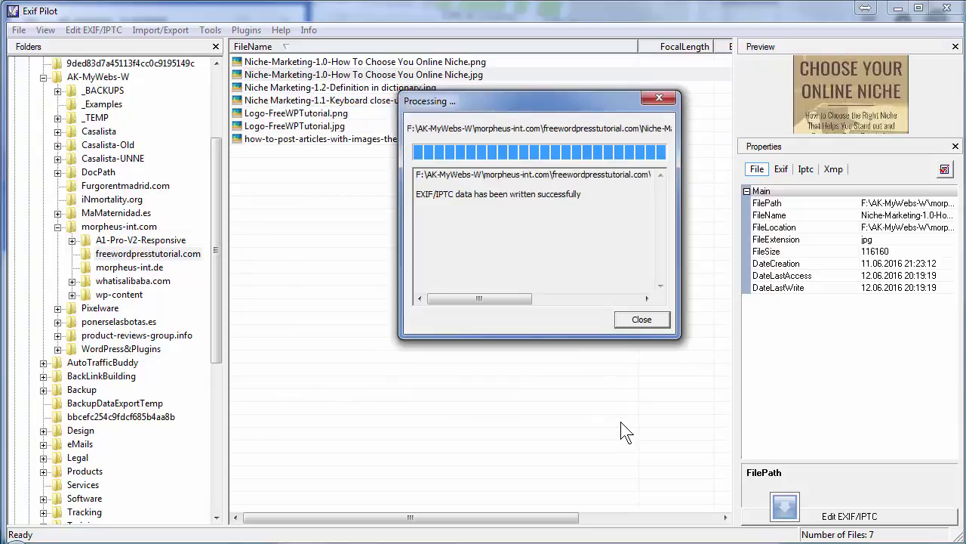
Close Exif Pilot's write-success report and go to the WordPress Media Library.
{"action": "left_click", "coordinate": [644, 319]}
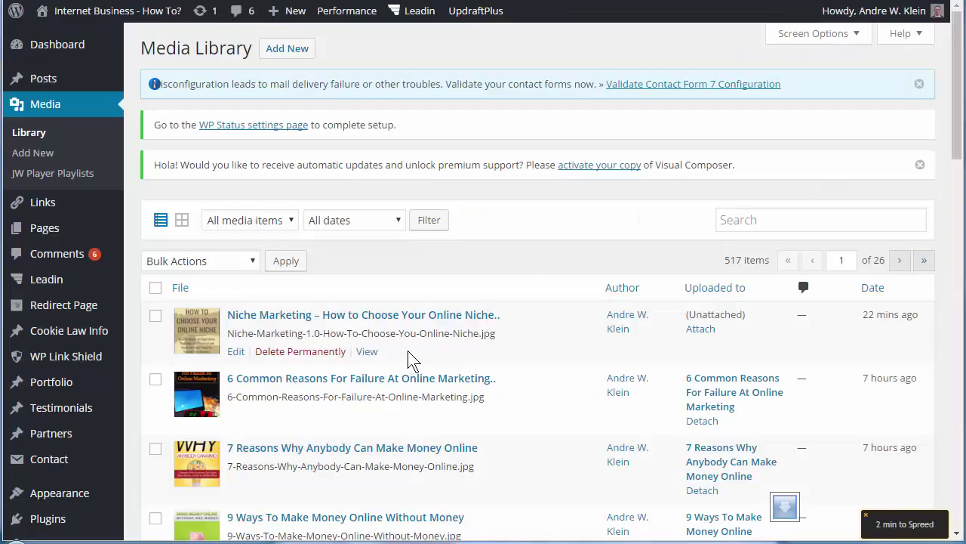
Open the Niche Marketing image's Edit Media page and select its title.
{"action": "left_click", "coordinate": [349, 321]}
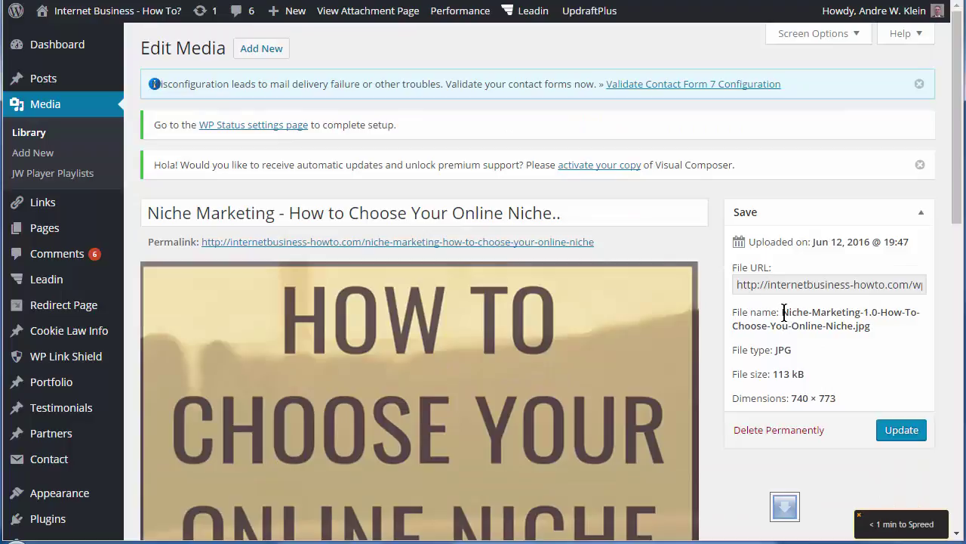
{"action": "left_click_drag", "start_coordinate": [782, 314], "coordinate": [871, 327]}
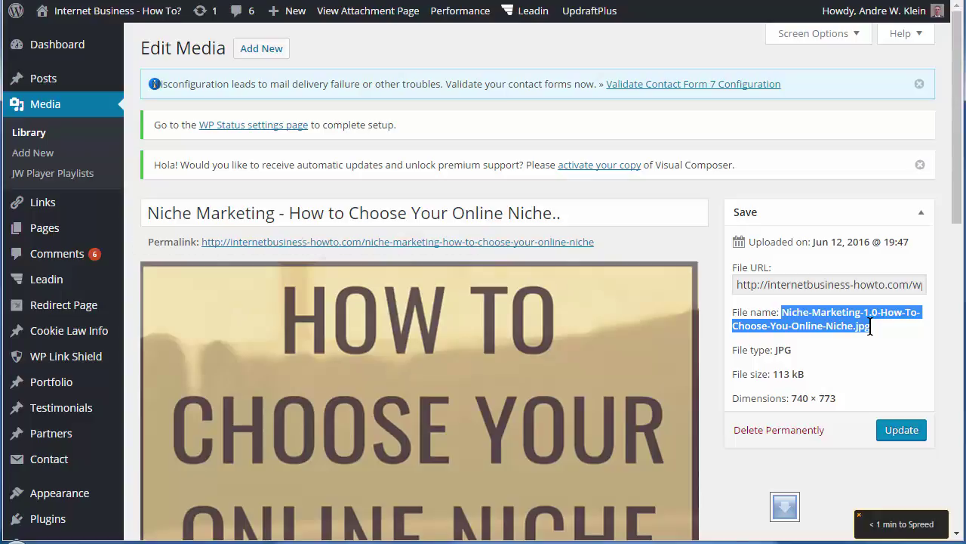
{"action": "left_click", "coordinate": [572, 212]}
{"action": "left_click_drag", "start_coordinate": [573, 212], "coordinate": [121, 194]}
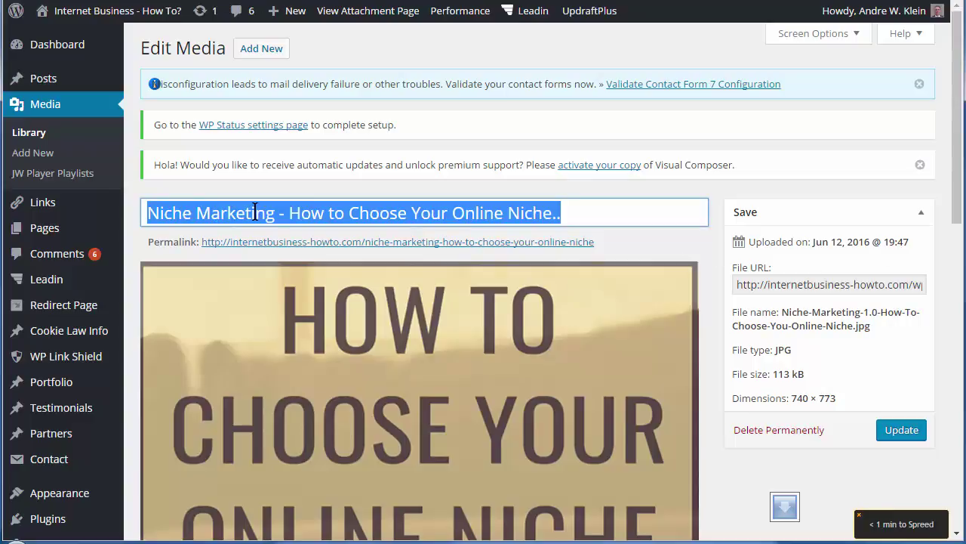
Move the niche sentence from Description into the empty Caption field.
{"action": "scroll", "coordinate": [354, 324], "scroll_direction": "down", "scroll_amount": 8}
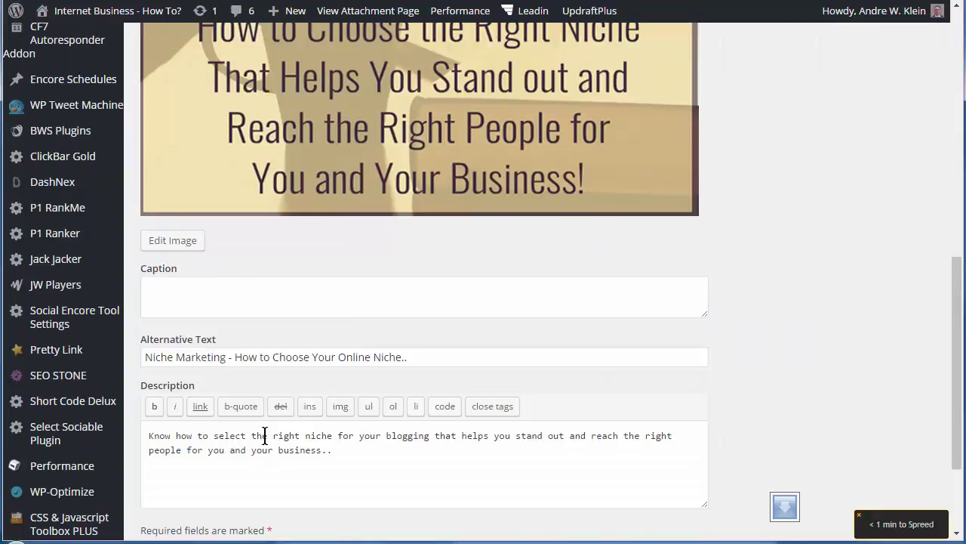
{"action": "triple_click", "coordinate": [304, 440]}
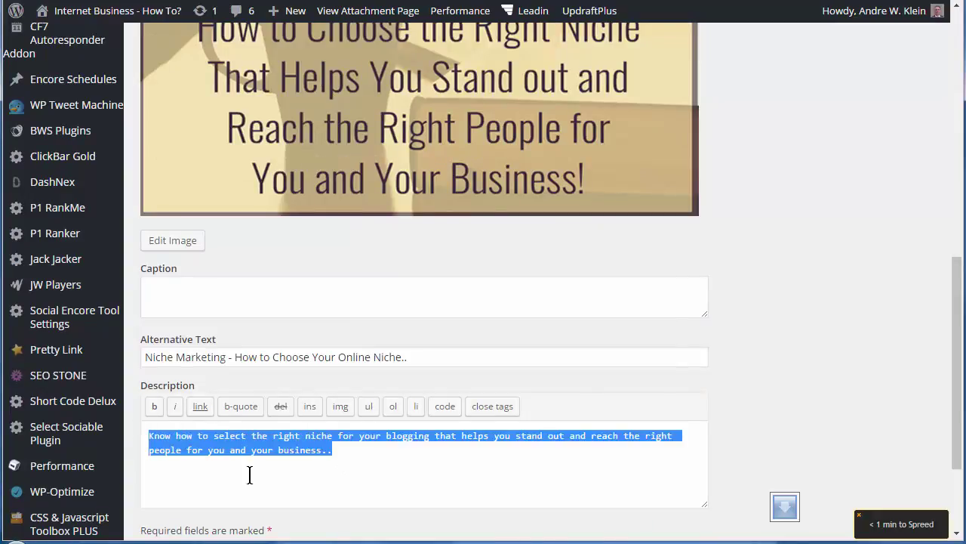
{"action": "key", "text": "ctrl+x"}
{"action": "left_click", "coordinate": [170, 290]}
{"action": "key", "text": "ctrl+v"}
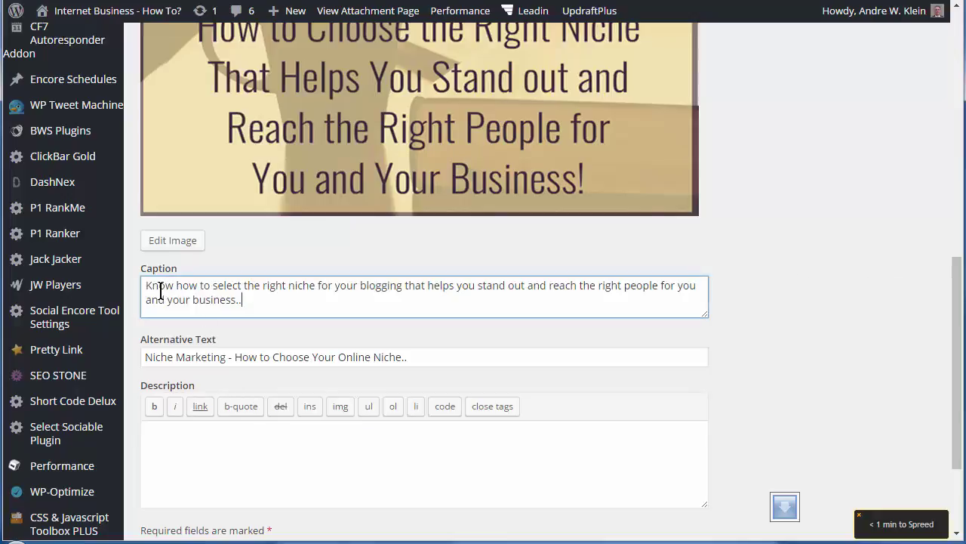
Put the image title back into the Alt Text field.
{"action": "left_click_drag", "start_coordinate": [425, 359], "coordinate": [137, 367]}
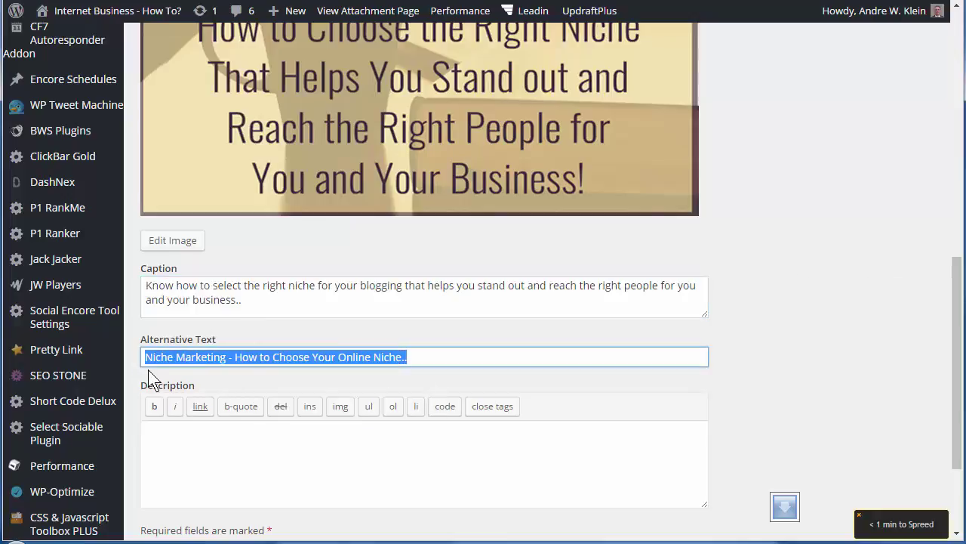
{"action": "key", "text": "ctrl+x"}
{"action": "left_click", "coordinate": [320, 477]}
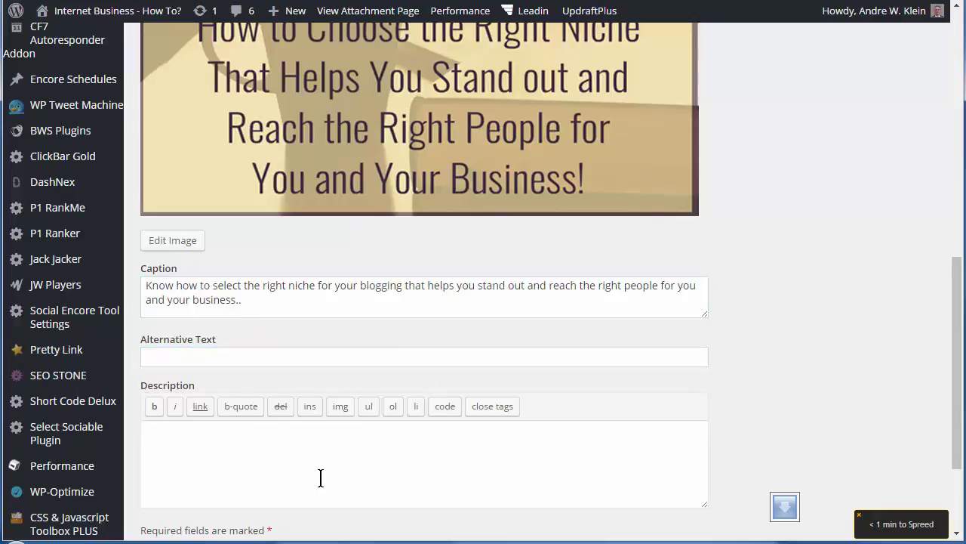
{"action": "left_click", "coordinate": [175, 356]}
{"action": "key", "text": "ctrl+v"}
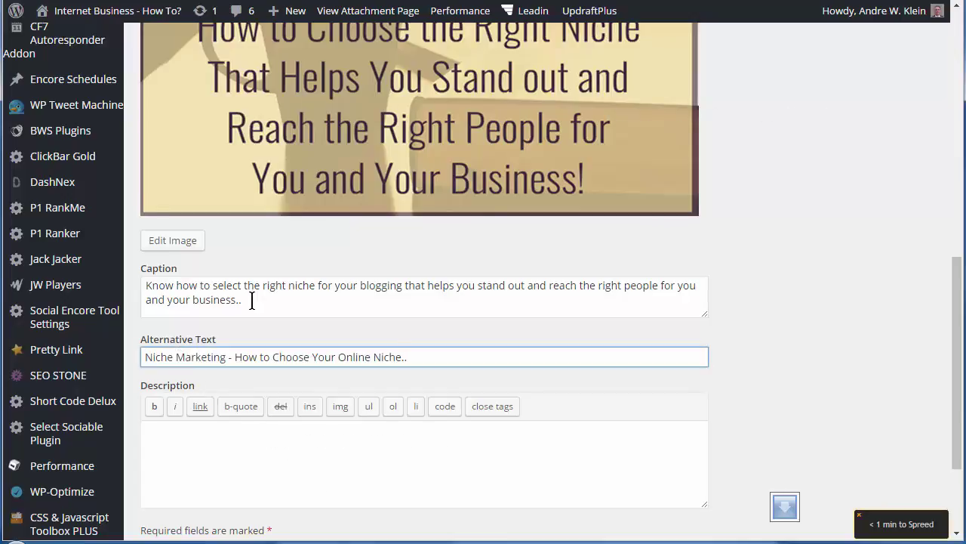
Move the niche sentence from Caption into Description and save the changes with Update.
{"action": "left_click_drag", "start_coordinate": [251, 299], "coordinate": [134, 280]}
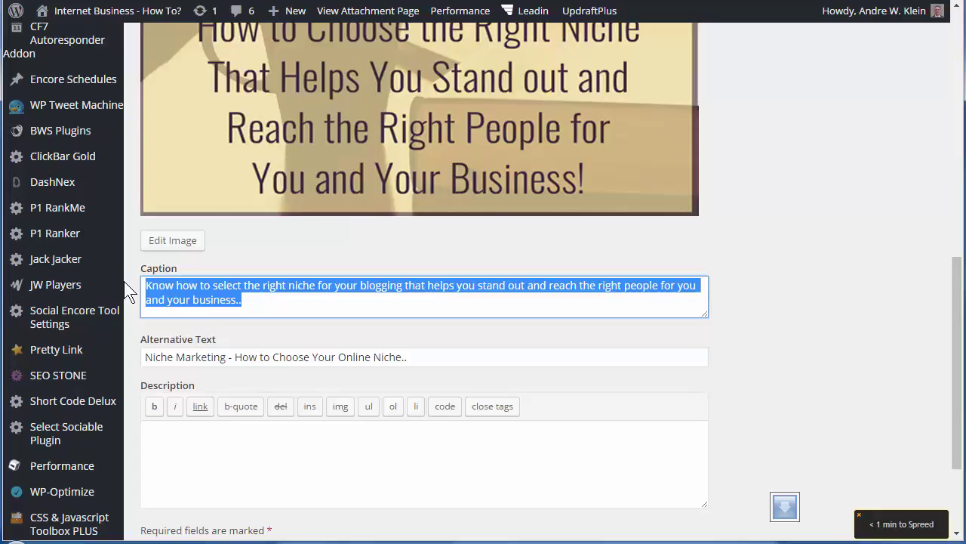
{"action": "key", "text": "ctrl+x"}
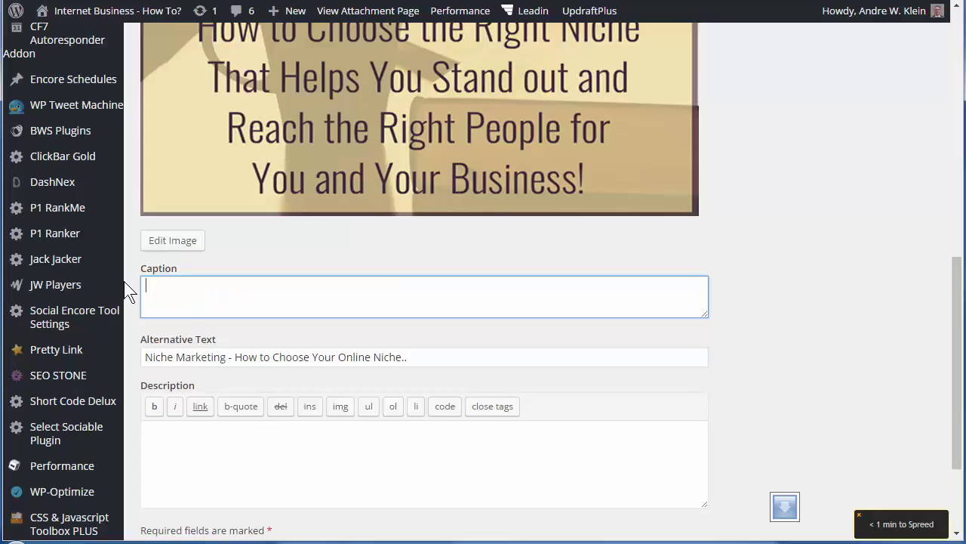
{"action": "left_click", "coordinate": [177, 427]}
{"action": "key", "text": "ctrl+v"}
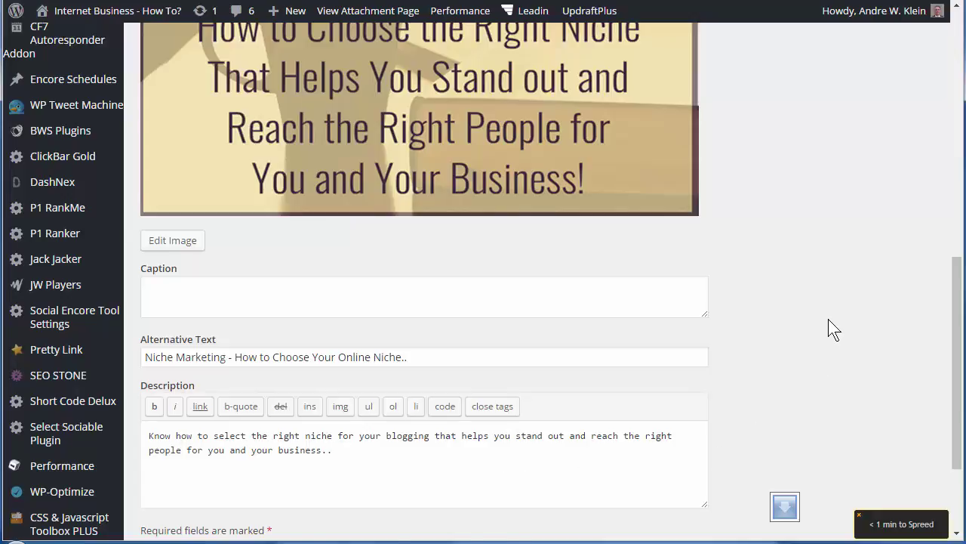
{"action": "scroll", "coordinate": [828, 318], "scroll_direction": "up", "scroll_amount": 10}
{"action": "left_click", "coordinate": [906, 430]}
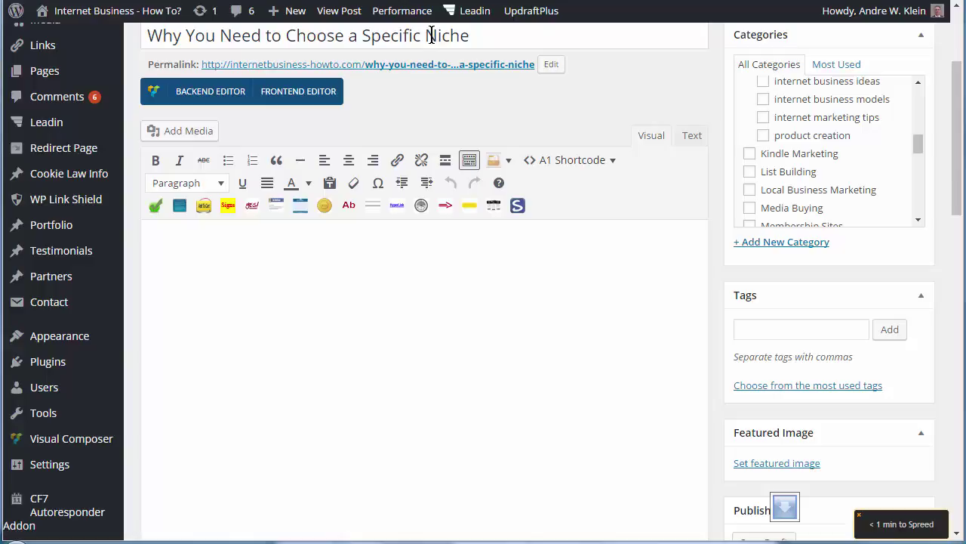
Choose the 'Choose Your Online Niche' thumbnail in the Media Library as the Specific Niche draft's featured image.
{"action": "left_click", "coordinate": [777, 465]}
{"action": "left_click", "coordinate": [88, 213]}
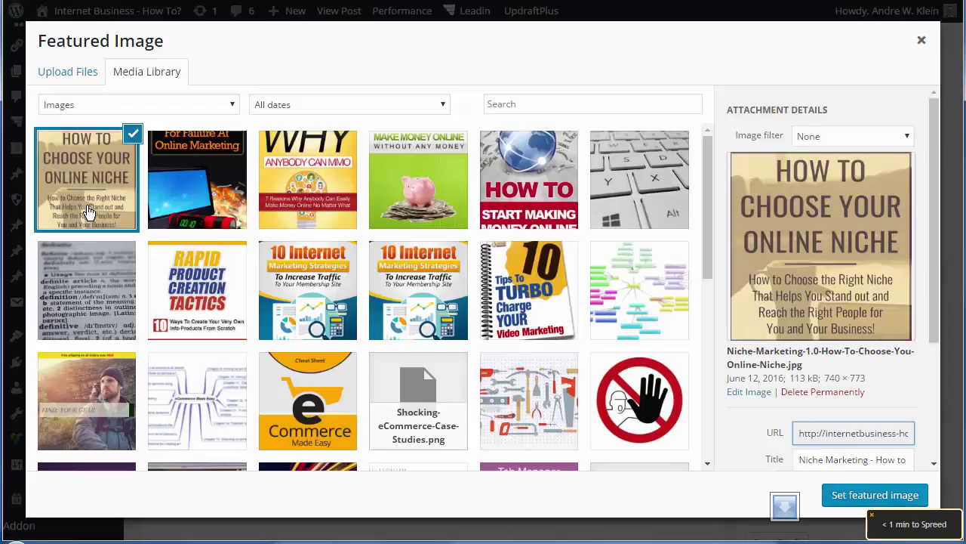
{"action": "left_click", "coordinate": [939, 332]}
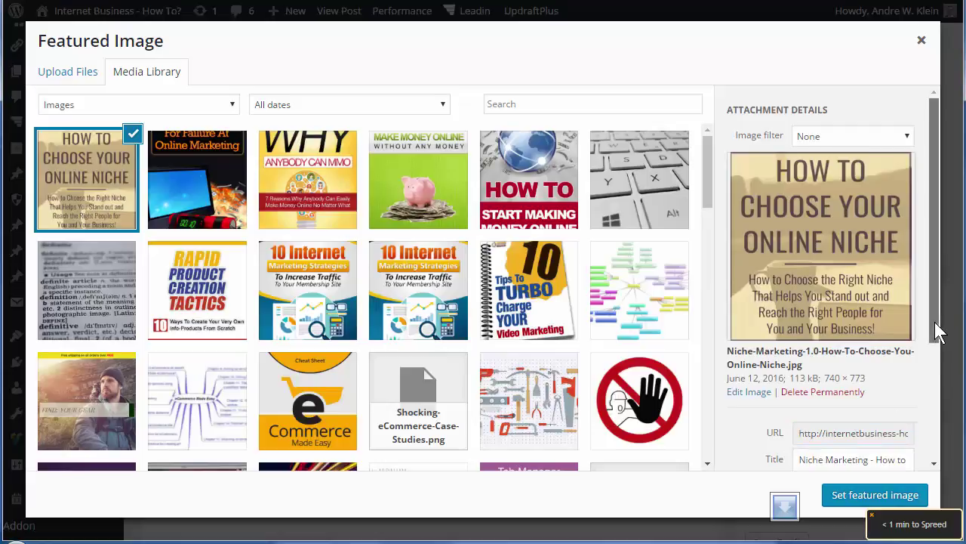
{"action": "left_click_drag", "start_coordinate": [938, 332], "coordinate": [932, 453]}
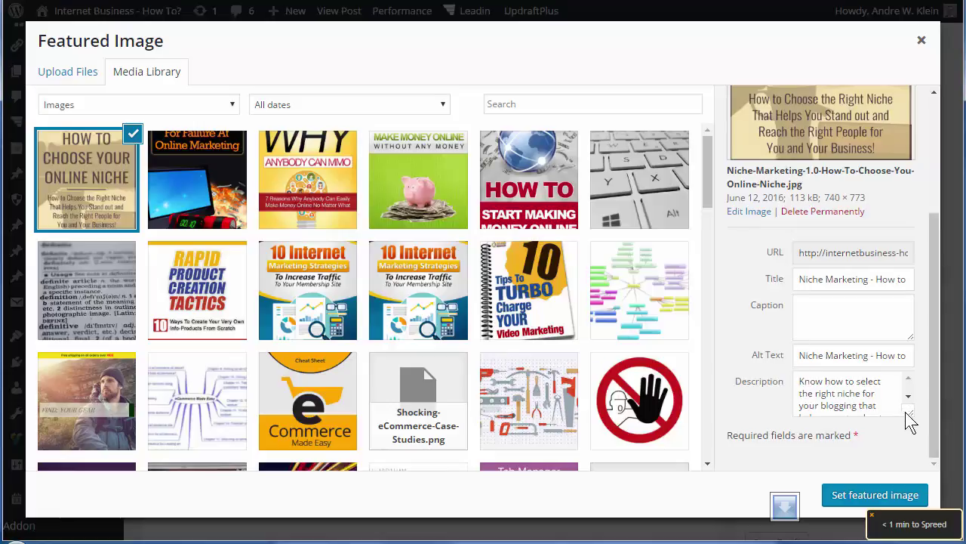
{"action": "left_click", "coordinate": [876, 495]}
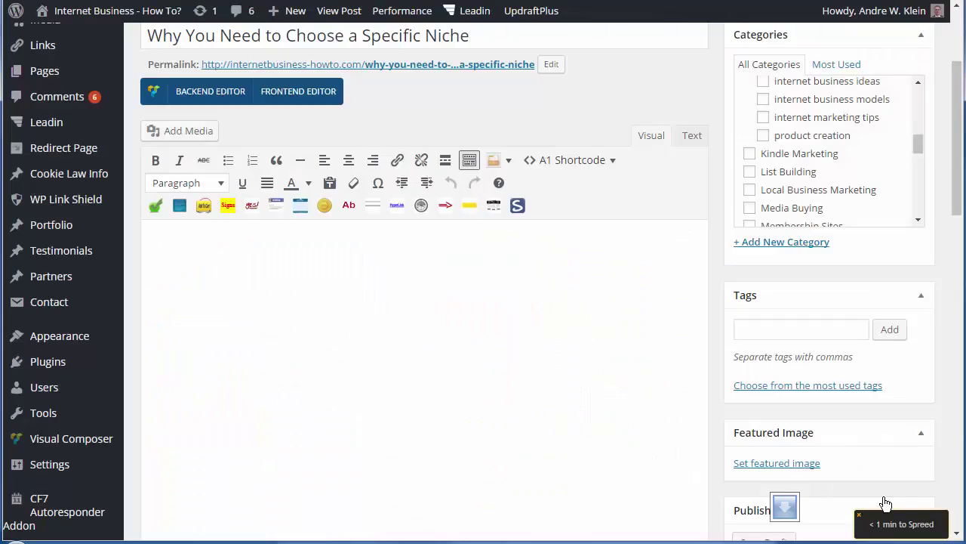
{"action": "scroll", "coordinate": [860, 445], "scroll_direction": "down", "scroll_amount": 2}
{"action": "scroll", "coordinate": [838, 423], "scroll_direction": "down", "scroll_amount": 1}
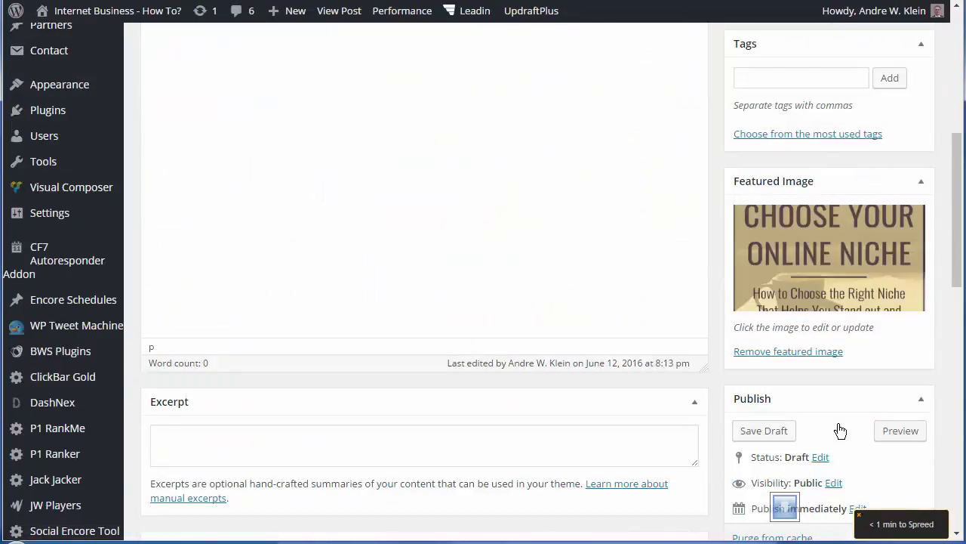
{"action": "scroll", "coordinate": [838, 427], "scroll_direction": "up", "scroll_amount": 1}
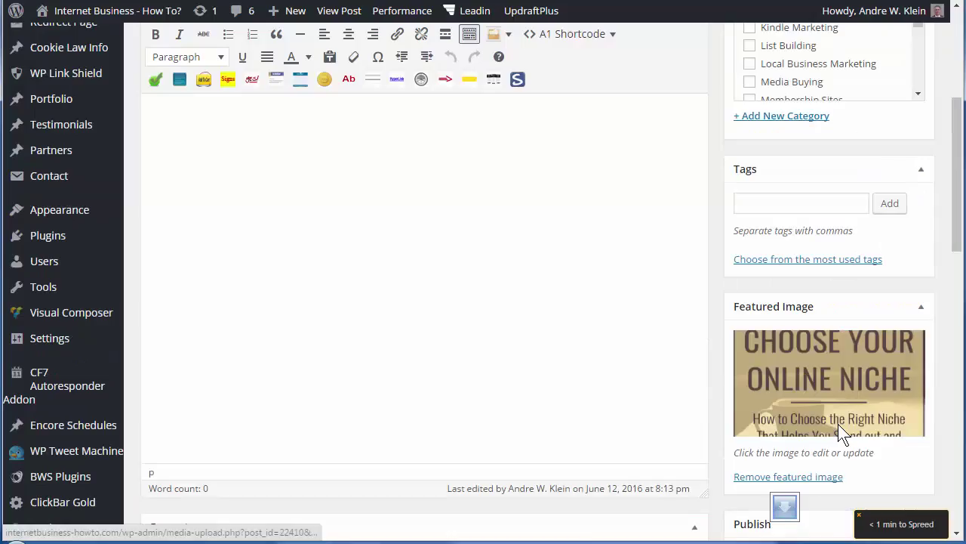